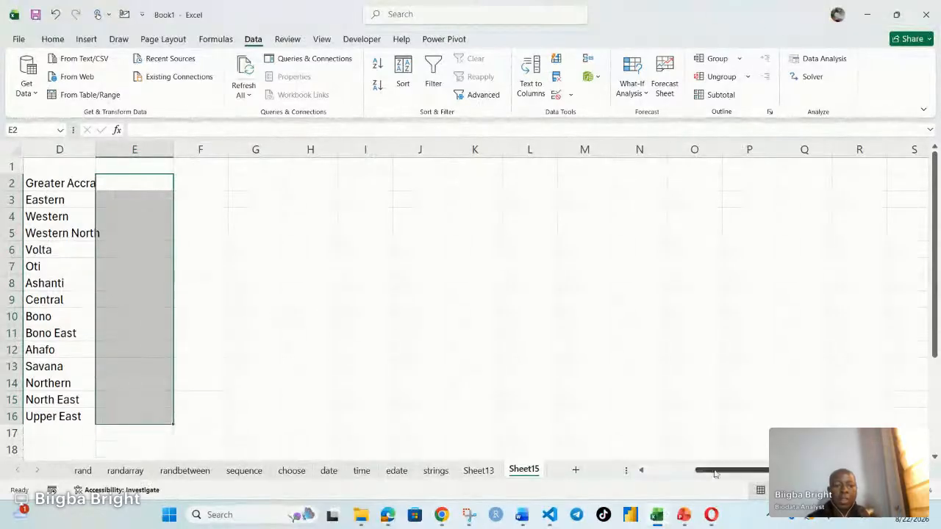
# Step: Enter 1 and 2 in I2 and I3, and extend the number series down to I18
pyautogui.moveTo(723, 475); pyautogui.dragTo(728, 476)
pyautogui.click(360, 189)
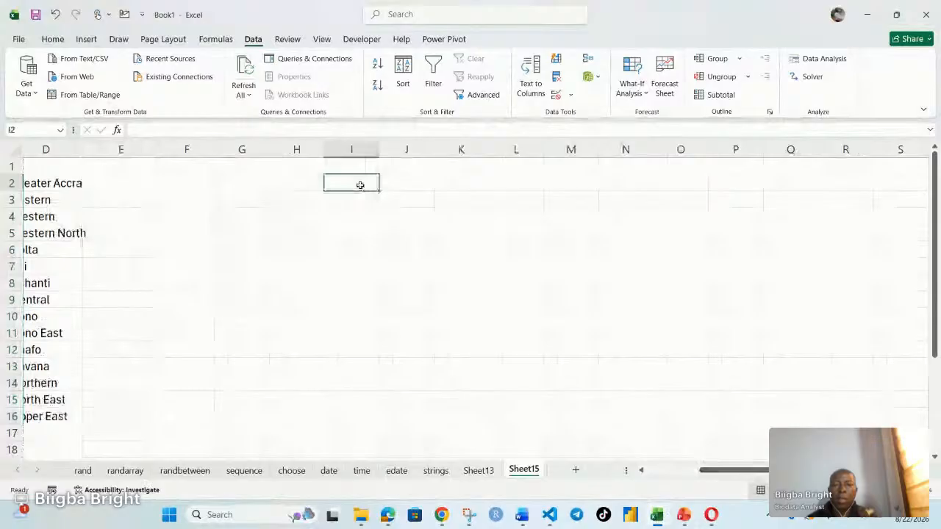
pyautogui.write('1')
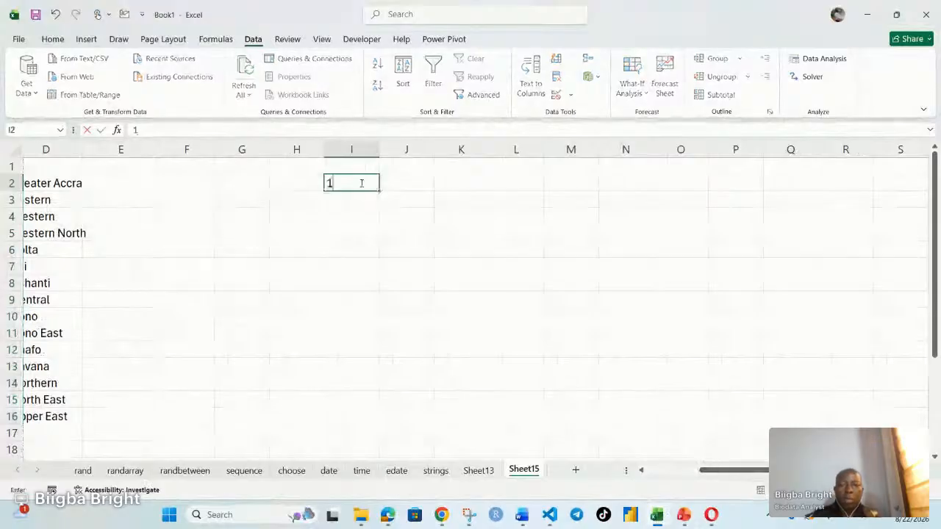
pyautogui.press('Return')
pyautogui.write('2')
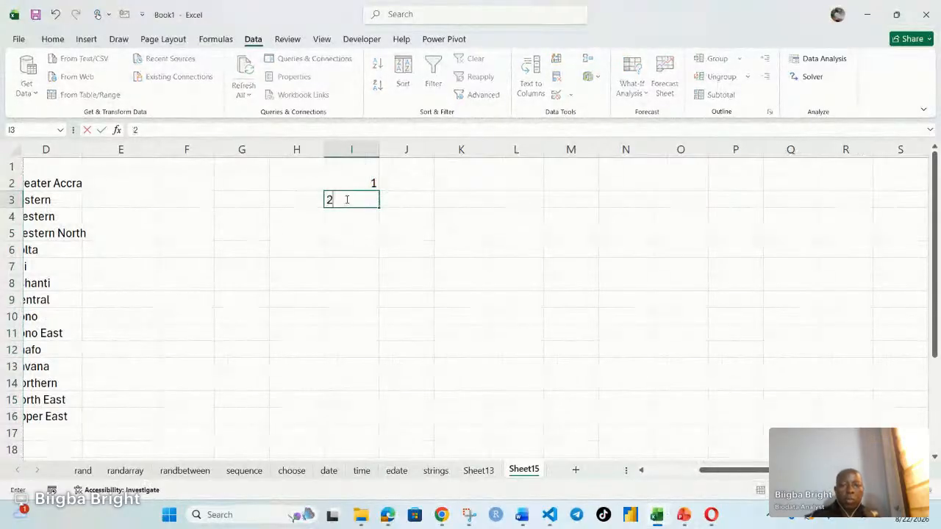
pyautogui.click(355, 183)
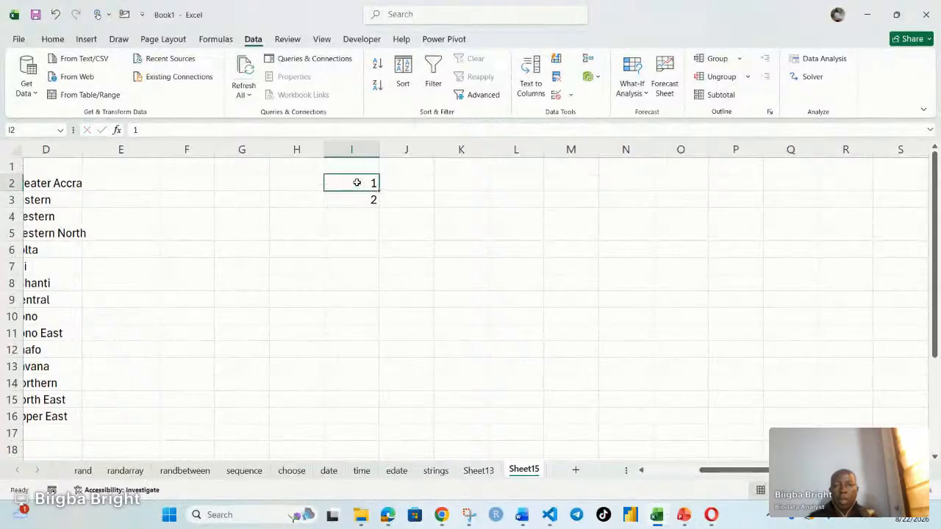
pyautogui.moveTo(358, 184); pyautogui.dragTo(379, 455)
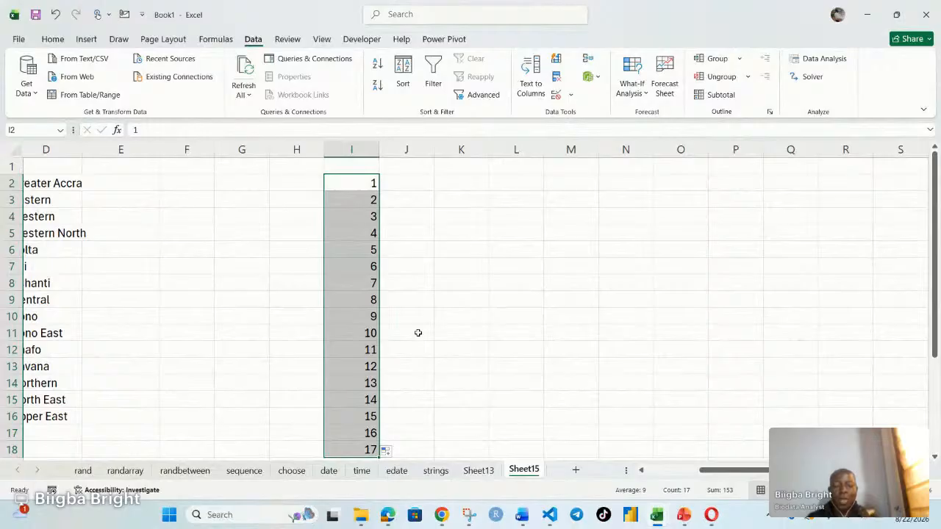
# Step: Enter 1 in J2 and the formula =1+J2 in J3
pyautogui.click(404, 186)
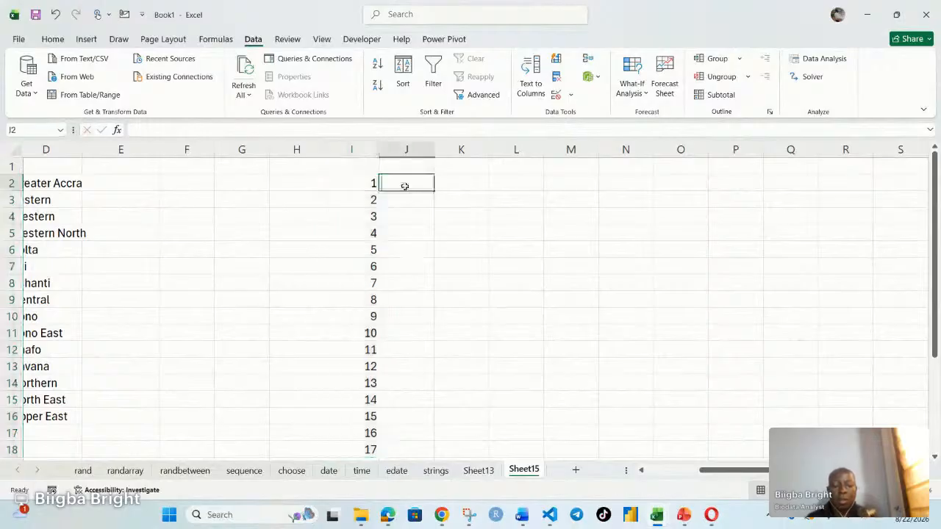
pyautogui.write('=')
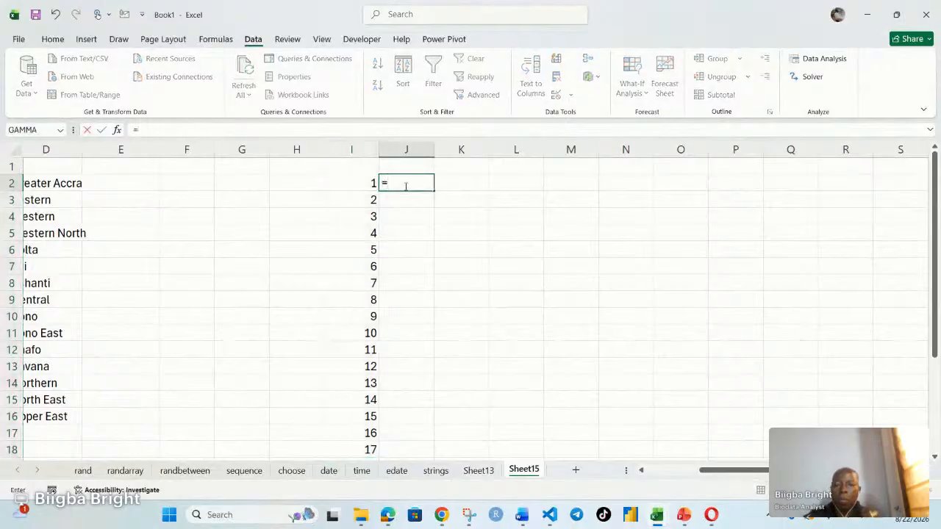
pyautogui.press('BackSpace')
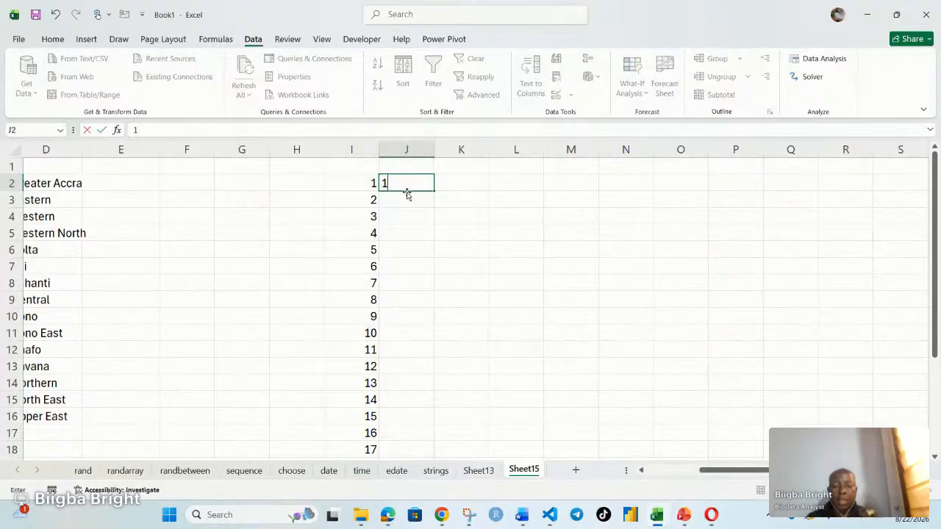
pyautogui.click(412, 201)
pyautogui.write('=')
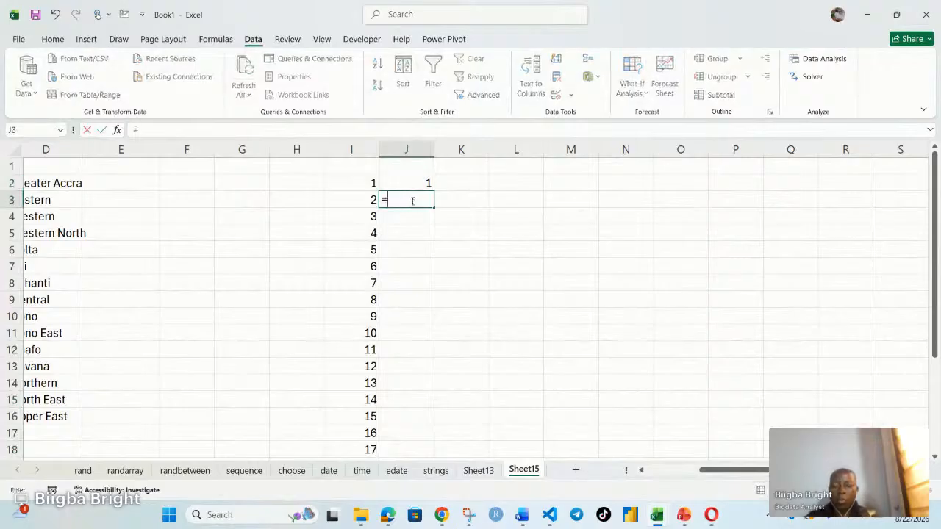
pyautogui.write('1+')
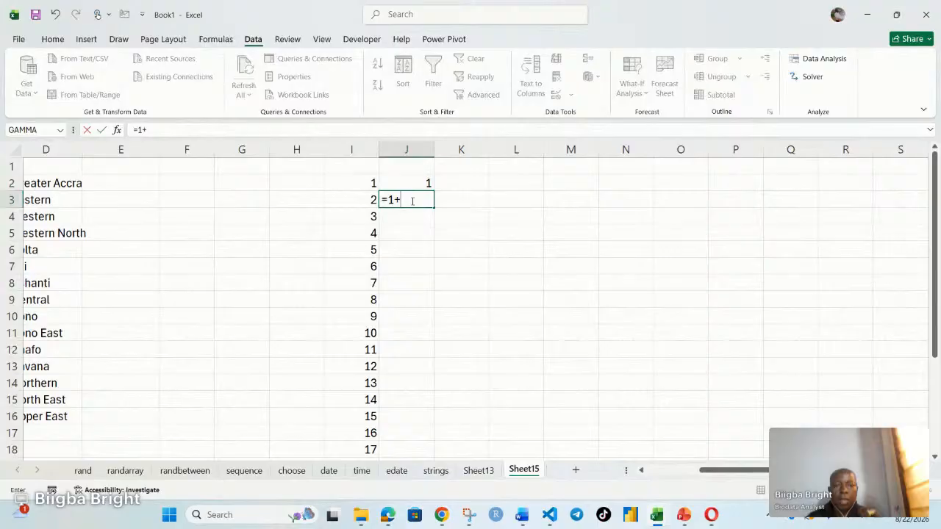
pyautogui.click(422, 182)
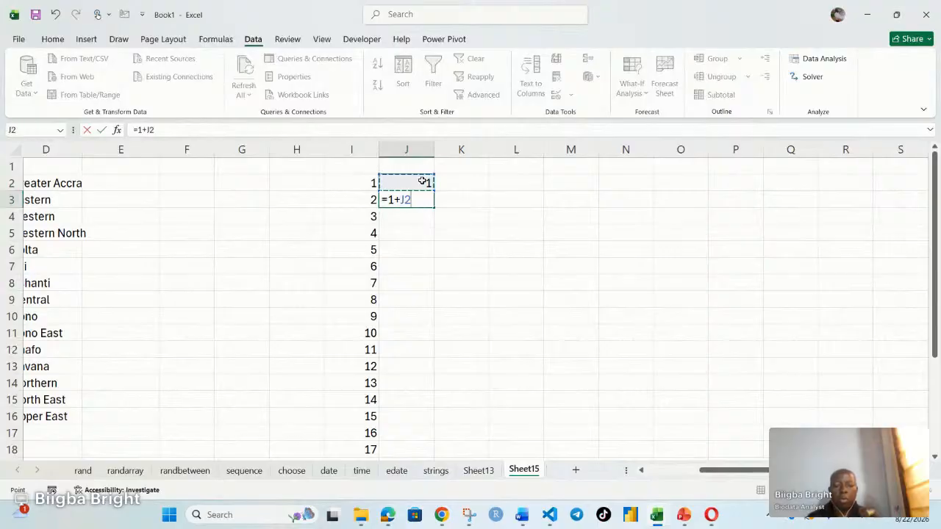
pyautogui.press('Return')
# Step: Fill the formula in J3 down the column to J18
pyautogui.press('Up')
pyautogui.press('Up')
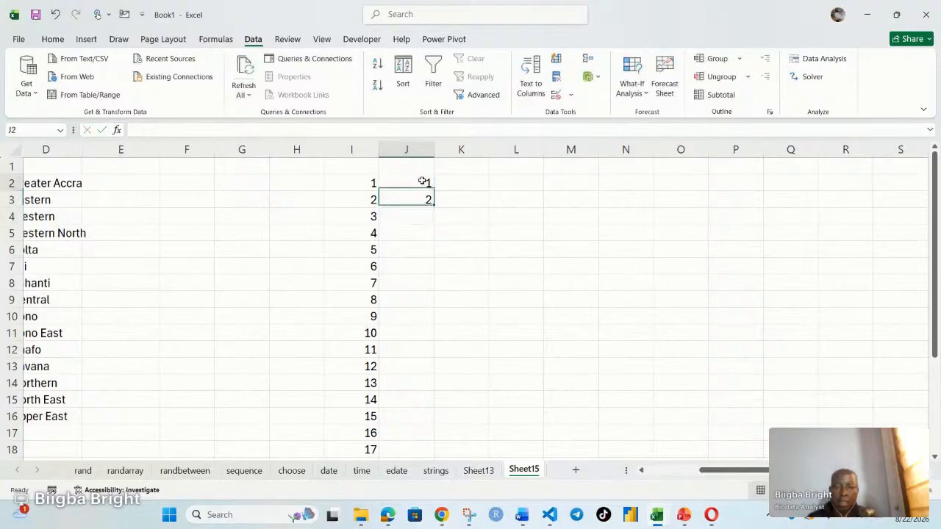
pyautogui.click(424, 197)
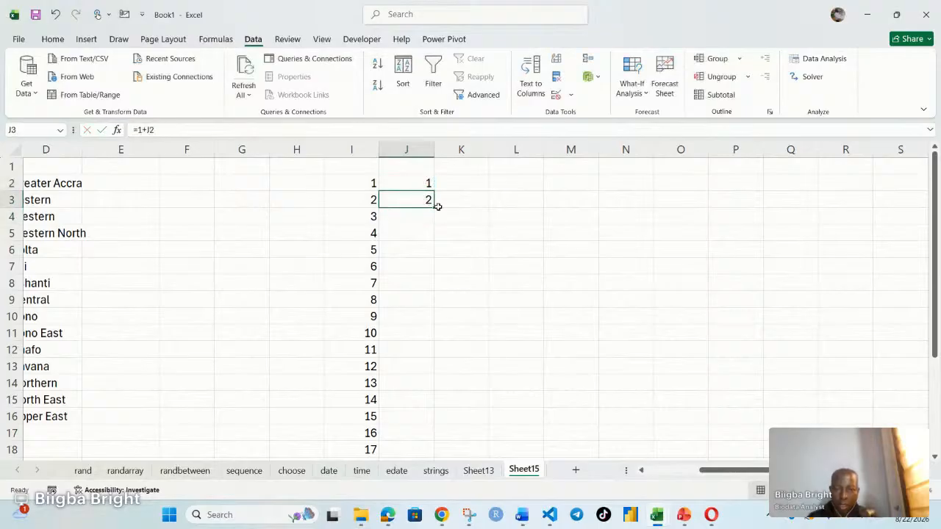
pyautogui.moveTo(434, 208); pyautogui.dragTo(436, 455)
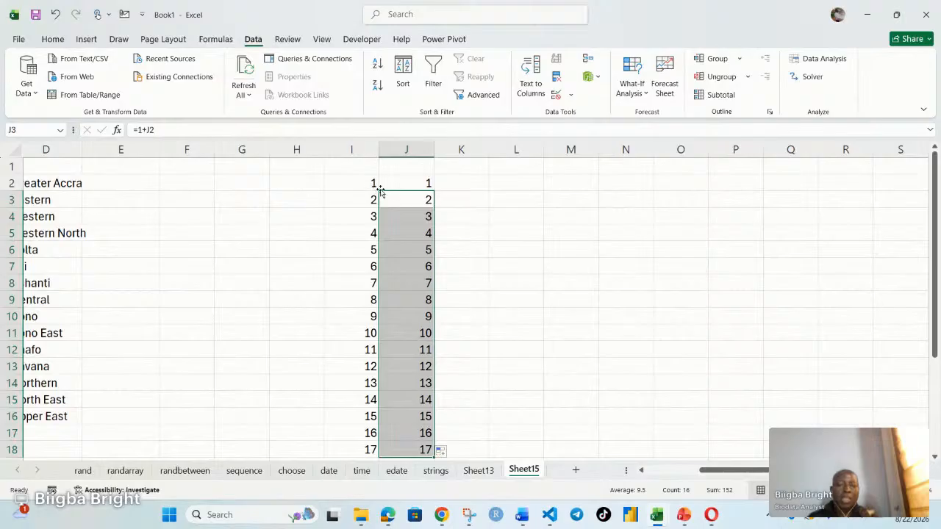
# Step: Enter 1, 3 and 5 in K2:K4 and extend the odd-number series down to K18
pyautogui.click(475, 183)
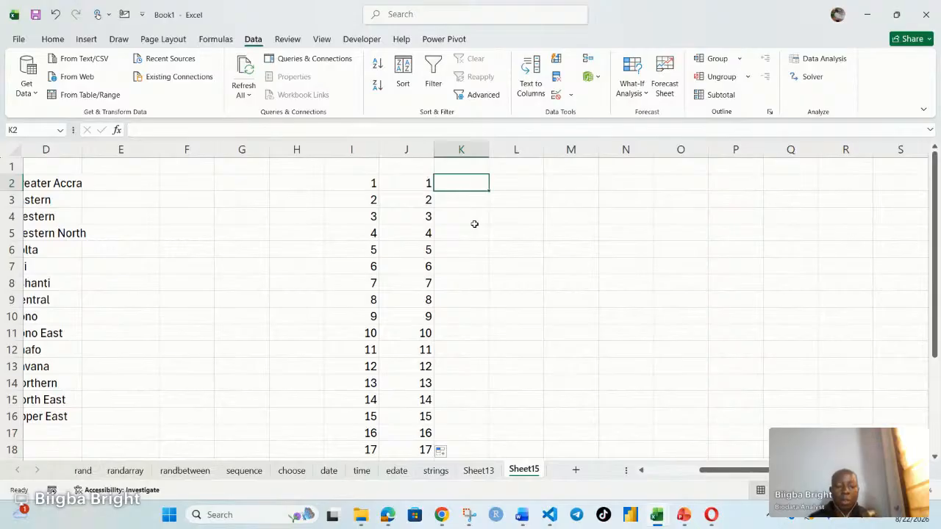
pyautogui.write('1')
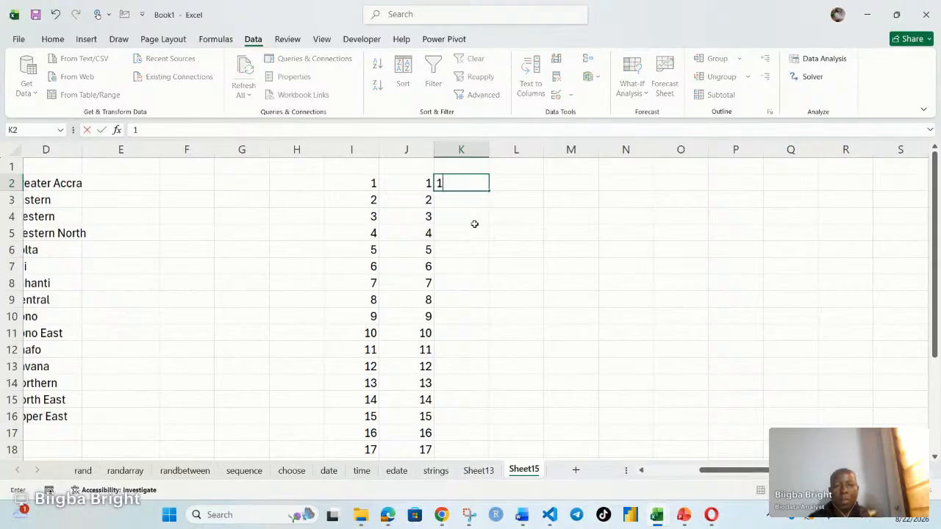
pyautogui.press('Return')
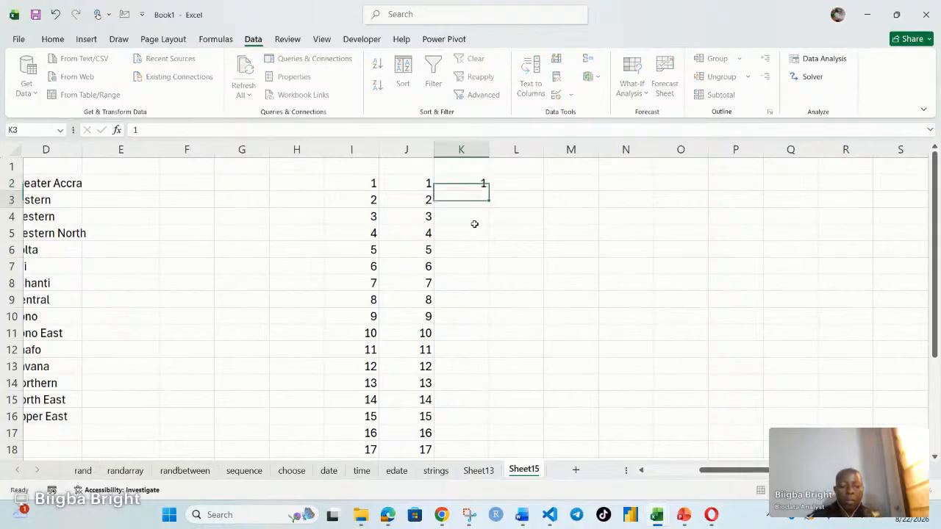
pyautogui.write('3')
pyautogui.hotkey('ctrl', 'Return')
pyautogui.click(474, 224)
pyautogui.write('5')
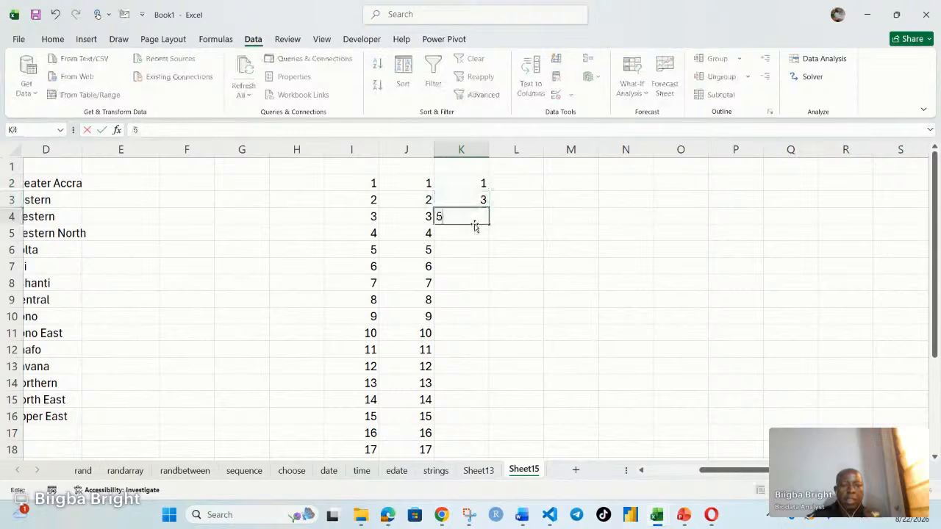
pyautogui.press('Return')
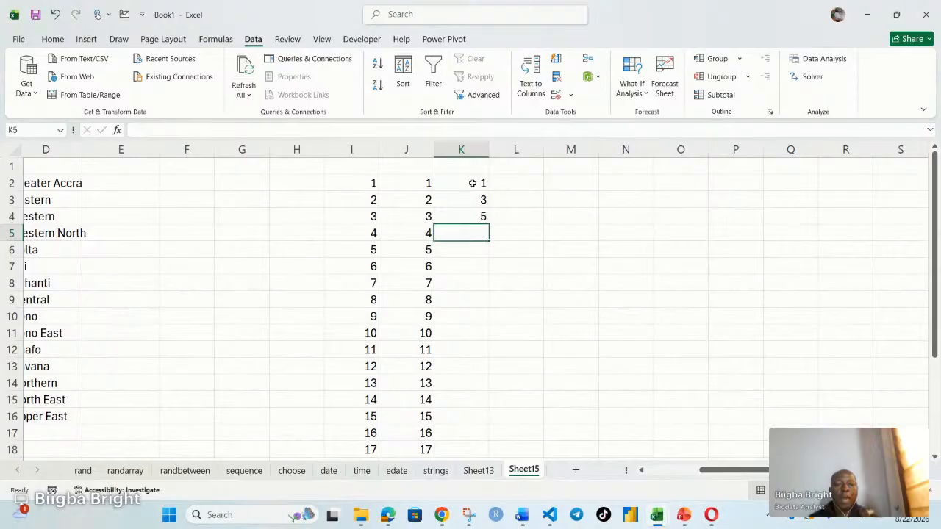
pyautogui.moveTo(473, 183); pyautogui.dragTo(486, 453)
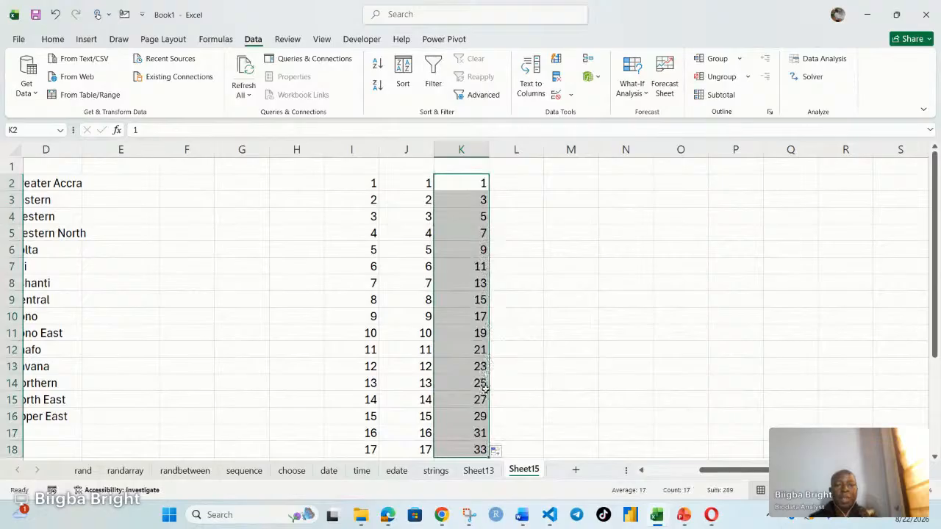
# Step: Enter 2, 4 and 6 in L2:L4 and extend the even-number series down to L18
pyautogui.moveTo(516, 219); pyautogui.dragTo(533, 182)
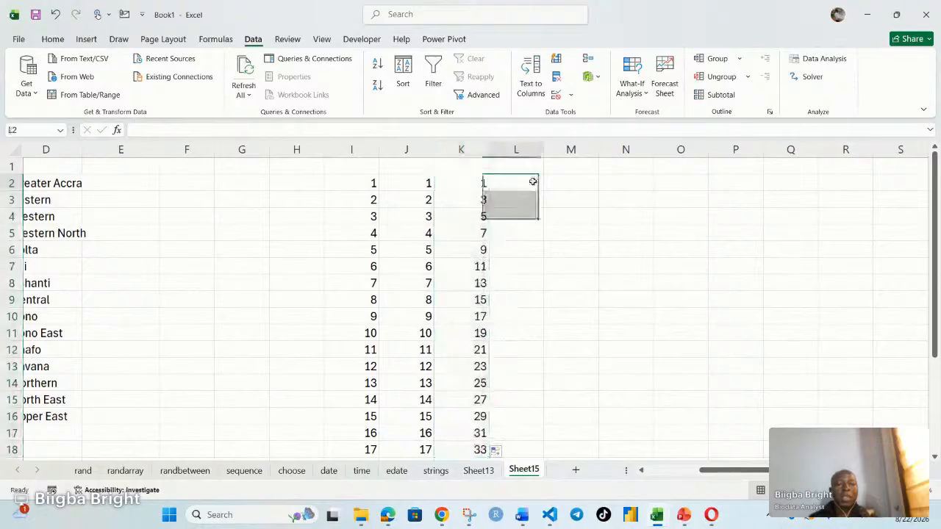
pyautogui.click(533, 182)
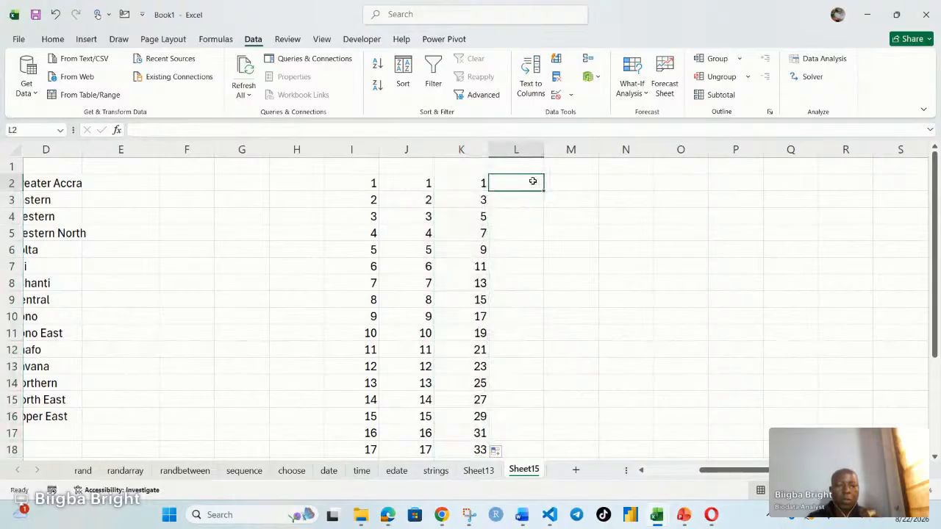
pyautogui.doubleClick(533, 182)
pyautogui.write('2')
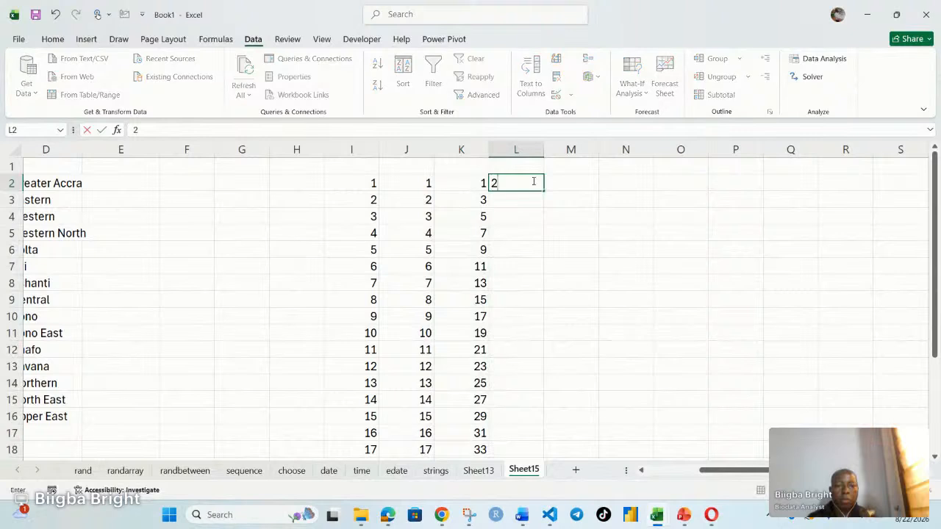
pyautogui.click(526, 197)
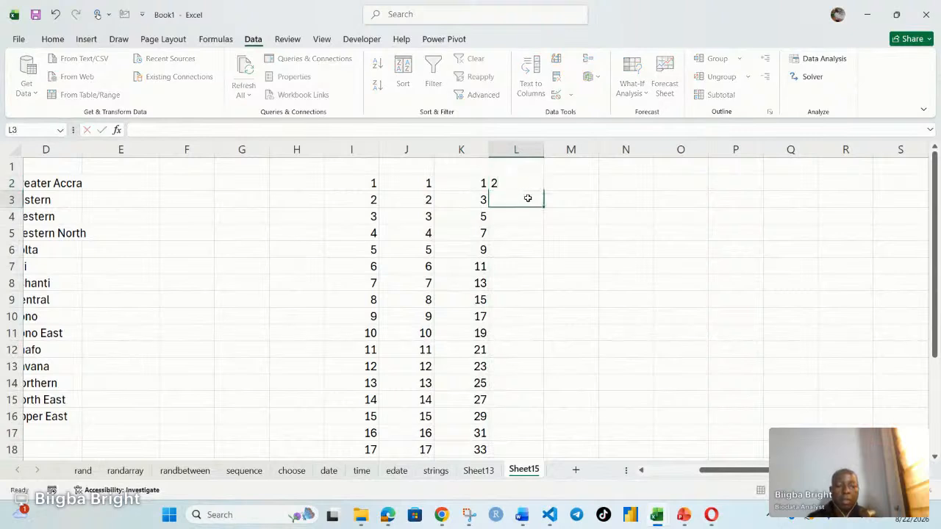
pyautogui.write('4')
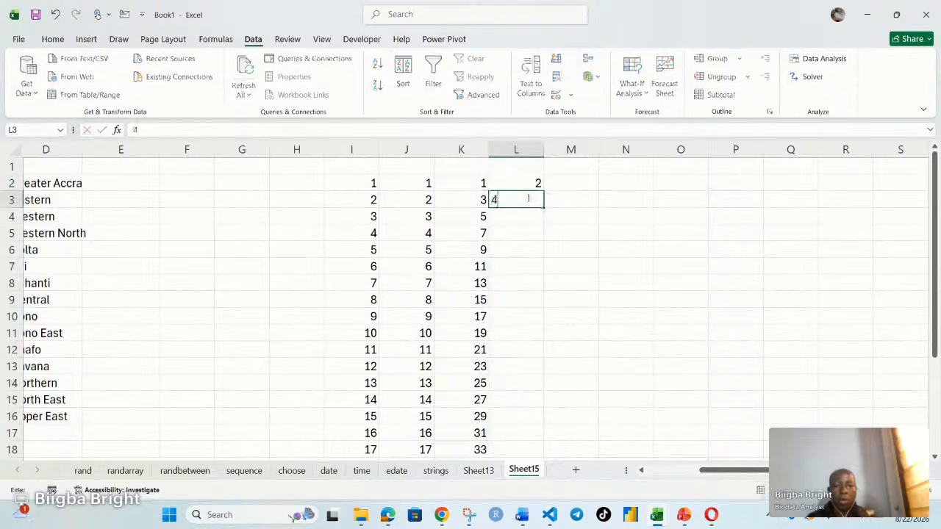
pyautogui.click(534, 218)
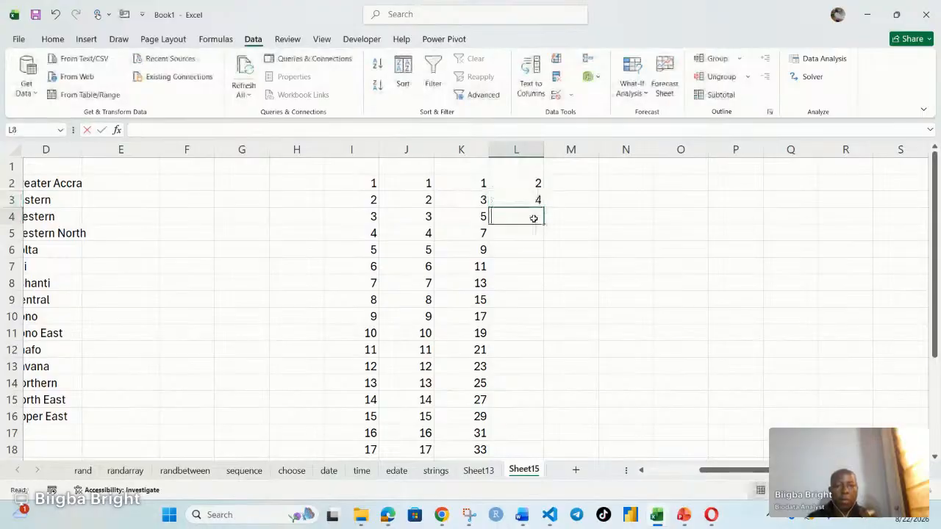
pyautogui.write('6')
pyautogui.click(529, 230)
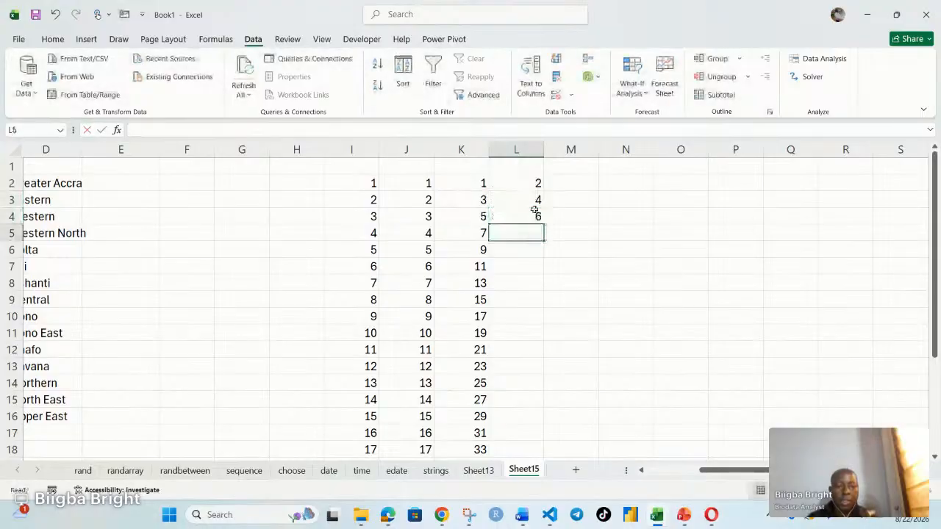
pyautogui.click(523, 183)
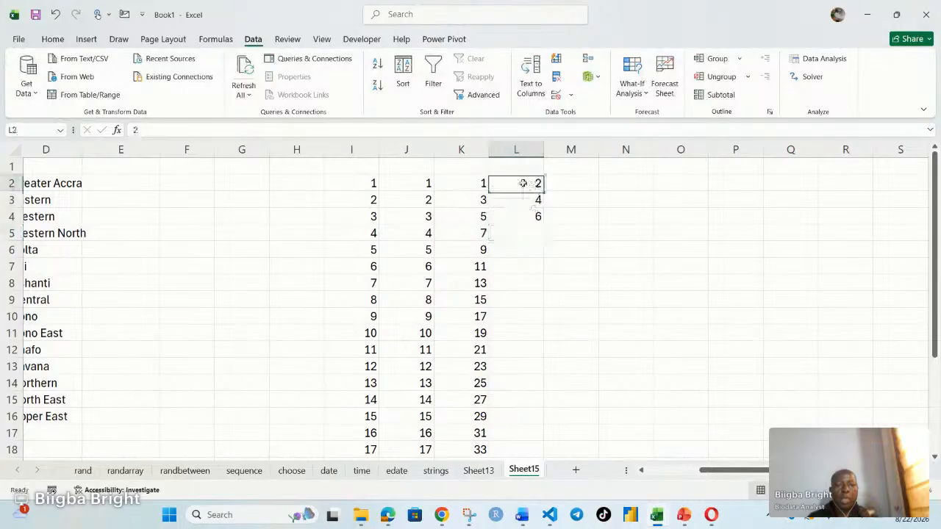
pyautogui.moveTo(522, 183); pyautogui.dragTo(540, 450)
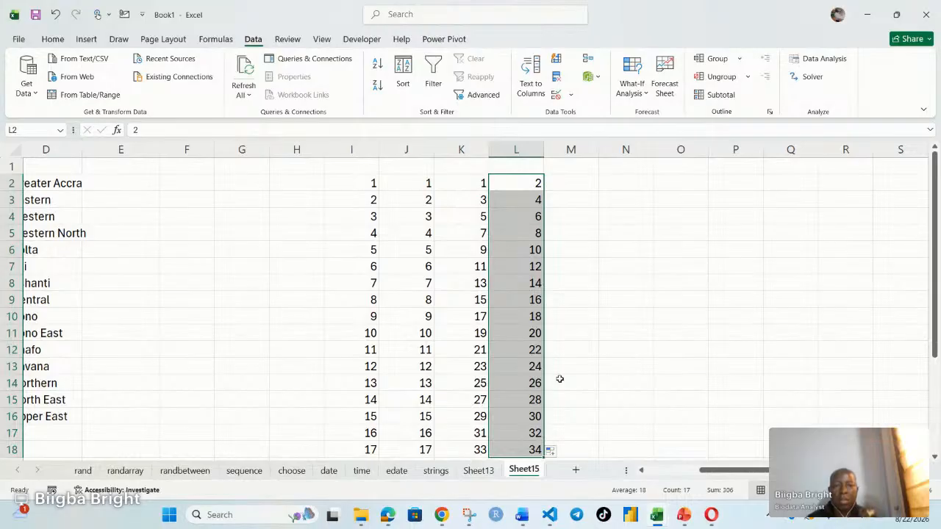
# Step: Enter mon in N2 and autofill the abbreviated weekday names down to N18
pyautogui.click(571, 187)
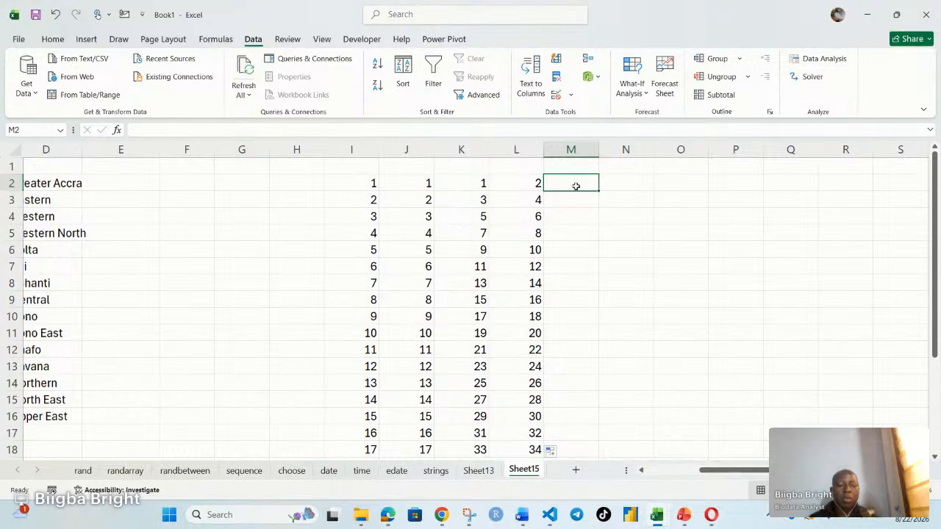
pyautogui.click(622, 190)
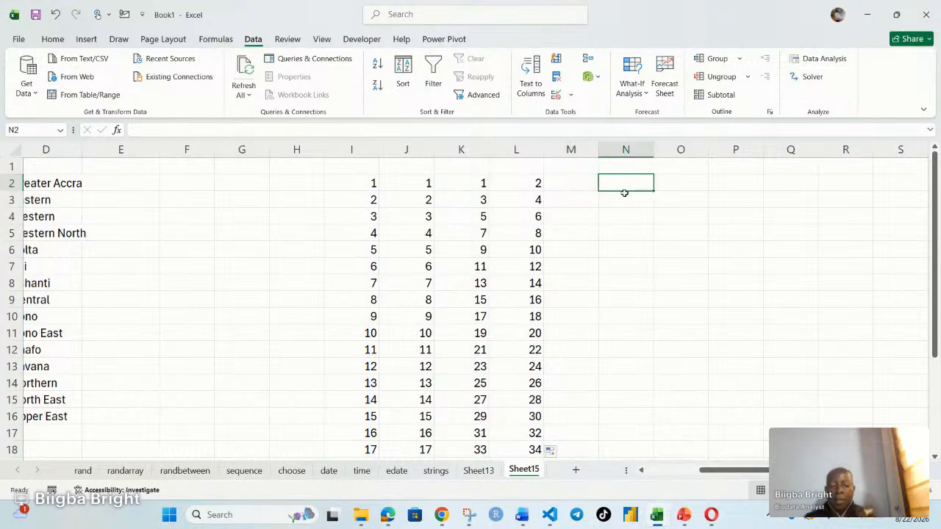
pyautogui.write('mon')
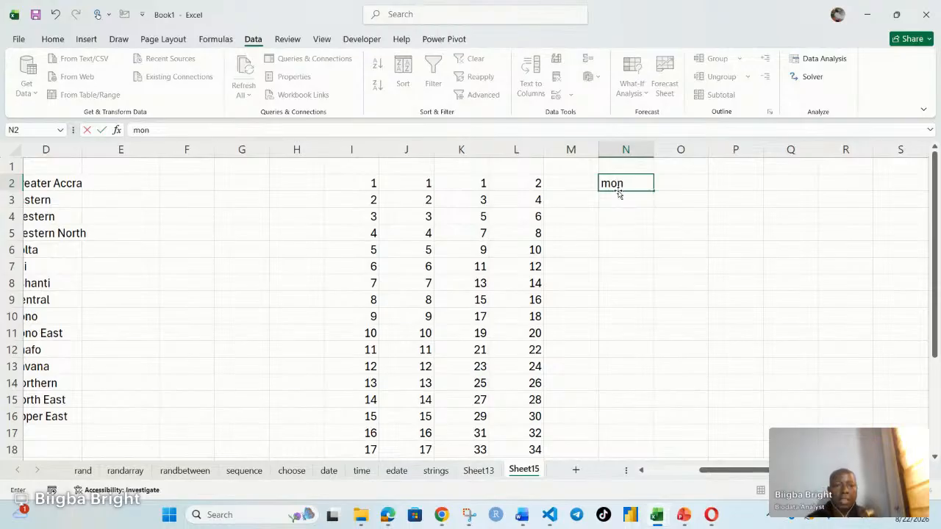
pyautogui.press('Return')
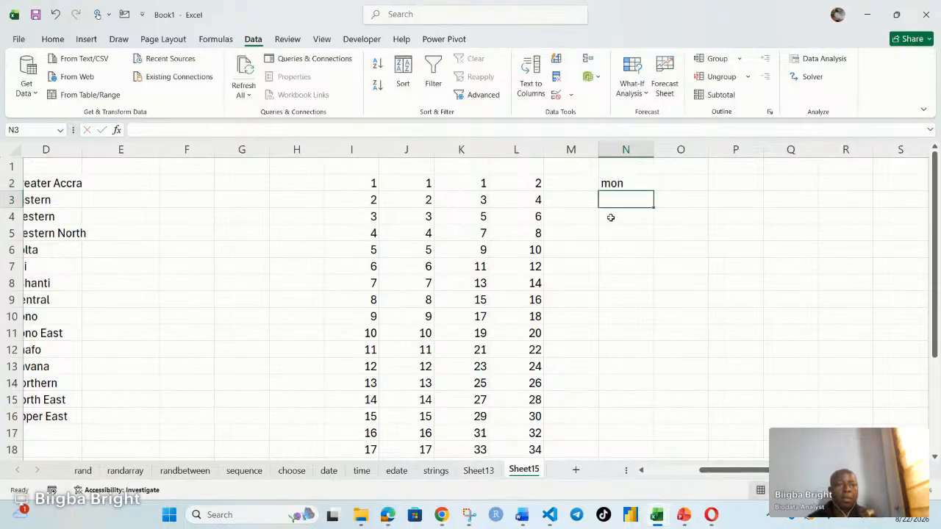
pyautogui.click(629, 185)
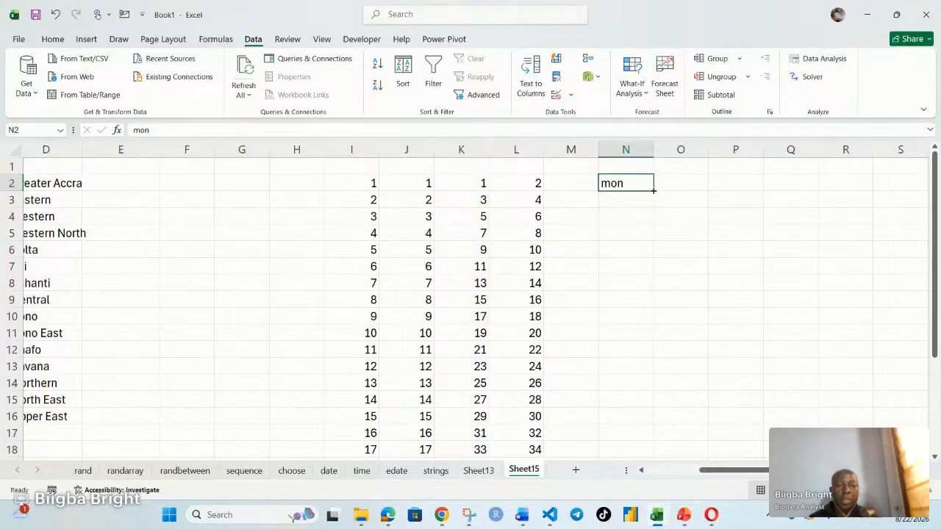
pyautogui.moveTo(653, 190); pyautogui.dragTo(615, 459)
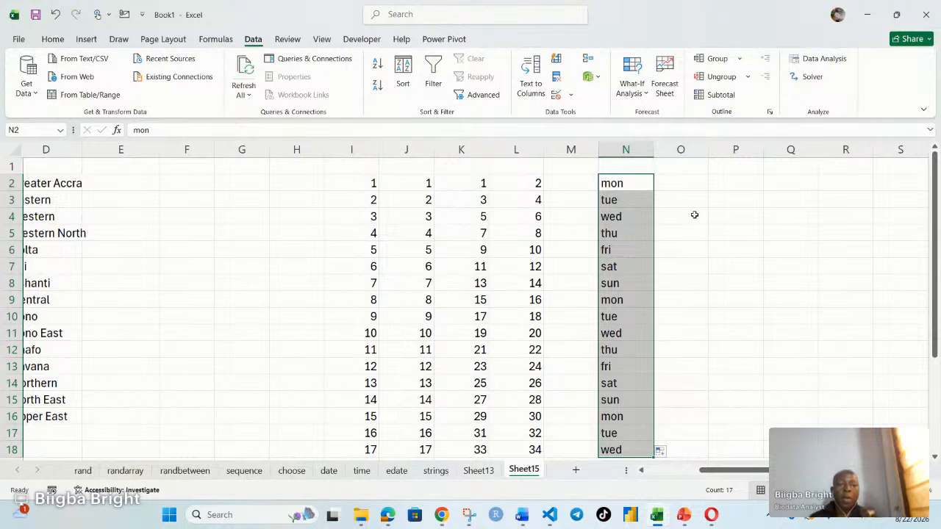
# Step: Enter Mon in O2 and autofill the capitalised weekday abbreviations down to O4
pyautogui.click(696, 185)
pyautogui.write('Mon')
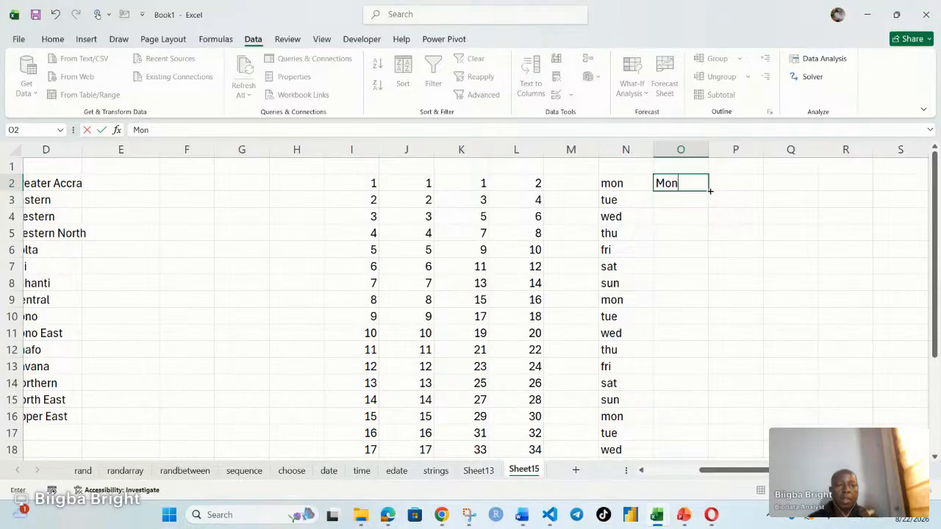
pyautogui.moveTo(710, 191); pyautogui.dragTo(679, 237)
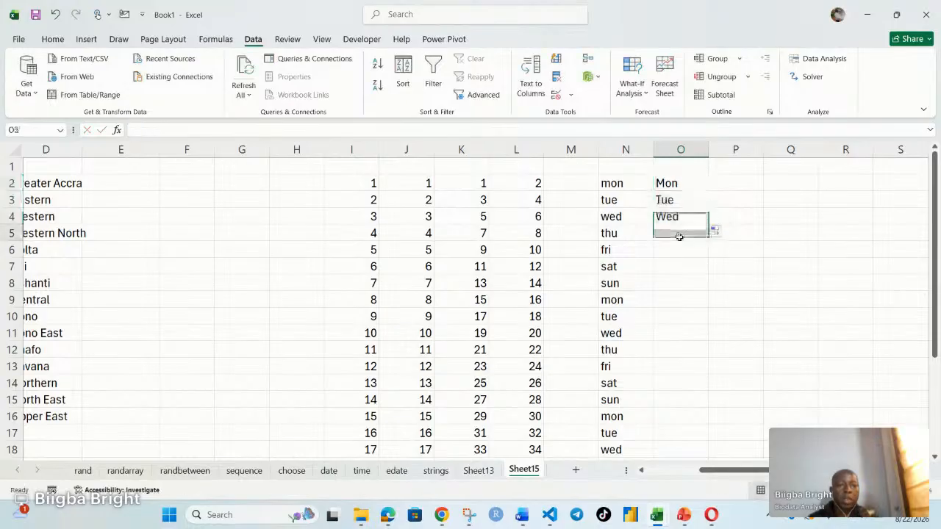
# Step: Enter mon in O5 and autofill the lowercase weekday abbreviations down to O7
pyautogui.click(679, 237)
pyautogui.write('mon')
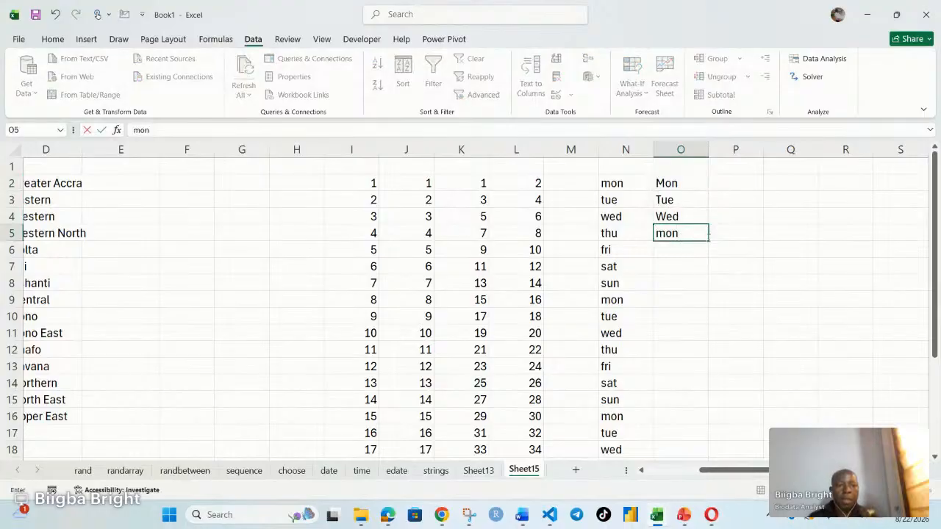
pyautogui.press('F2')
pyautogui.moveTo(708, 241); pyautogui.dragTo(709, 273)
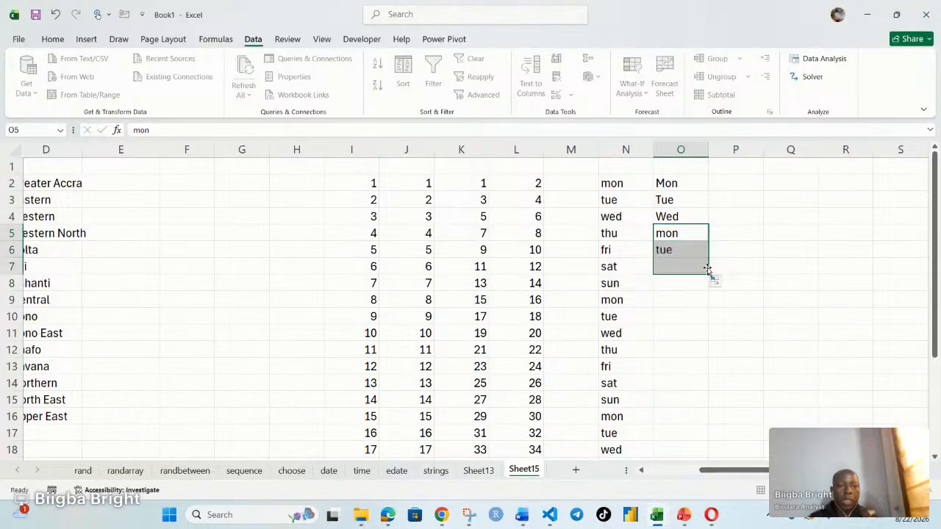
# Step: Extend the six-cell weekday pattern in O2:O7 down to O18 and check the repeated entries
pyautogui.moveTo(671, 182); pyautogui.dragTo(719, 445)
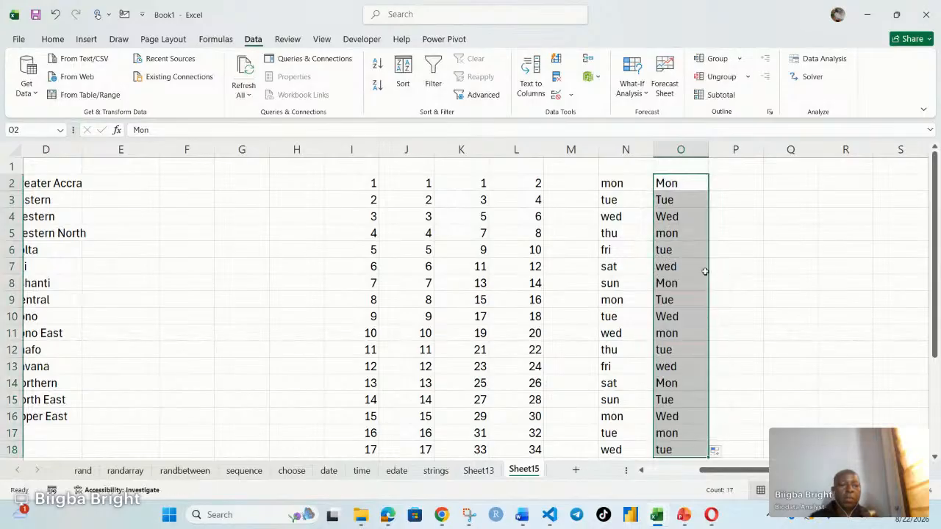
pyautogui.click(667, 335)
pyautogui.click(666, 350)
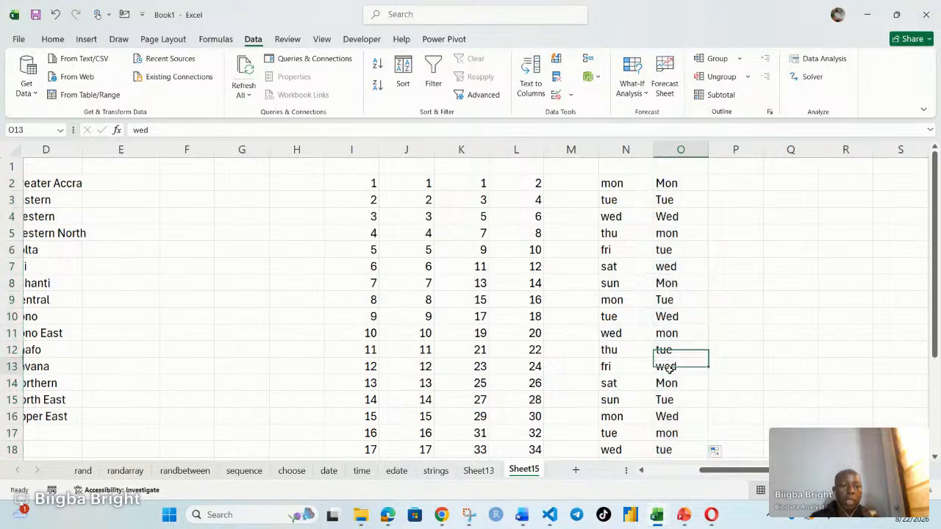
pyautogui.click(666, 367)
pyautogui.click(666, 383)
pyautogui.click(671, 416)
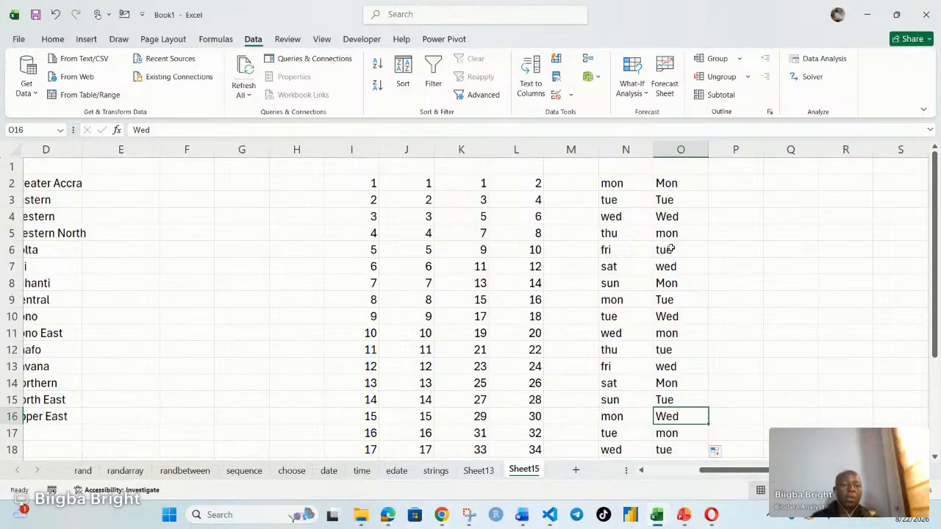
# Step: Enter Jan in P2 and autofill the abbreviated month names down to P18
pyautogui.click(742, 187)
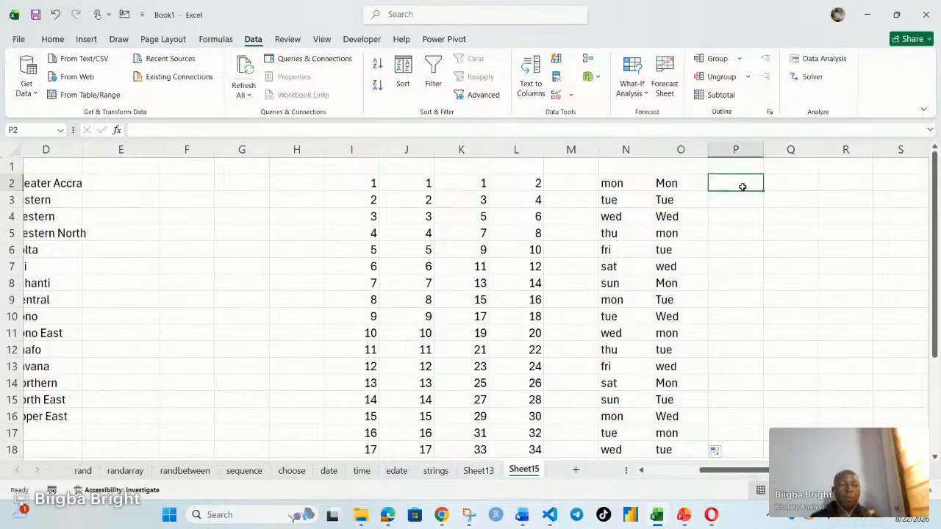
pyautogui.write('Jan')
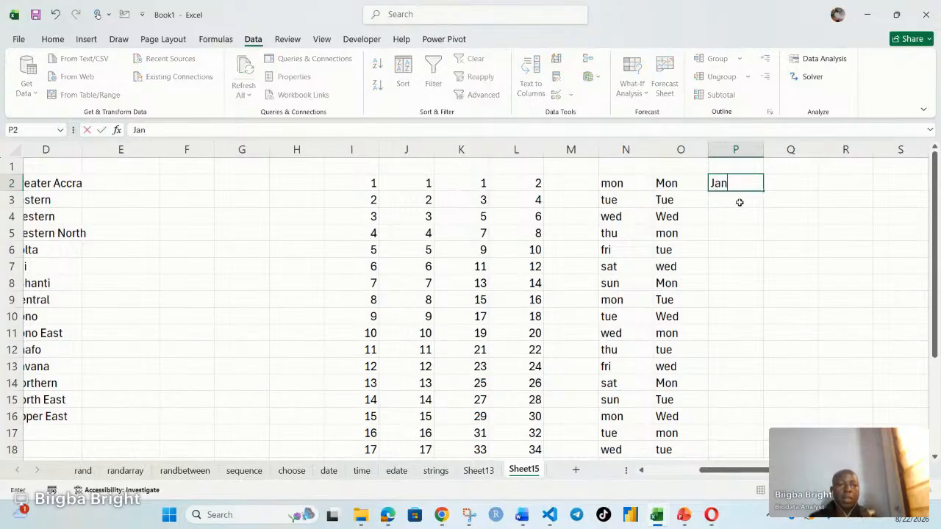
pyautogui.moveTo(762, 190); pyautogui.dragTo(753, 404)
pyautogui.scroll(1, 593, 390)
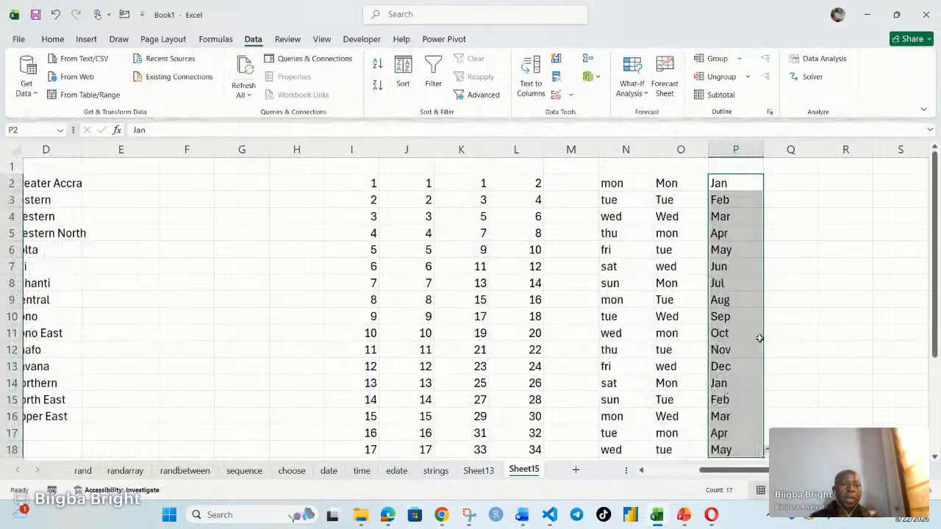
# Step: Enter Feb in Q2 and autofill the abbreviated month names down to Q18
pyautogui.click(780, 185)
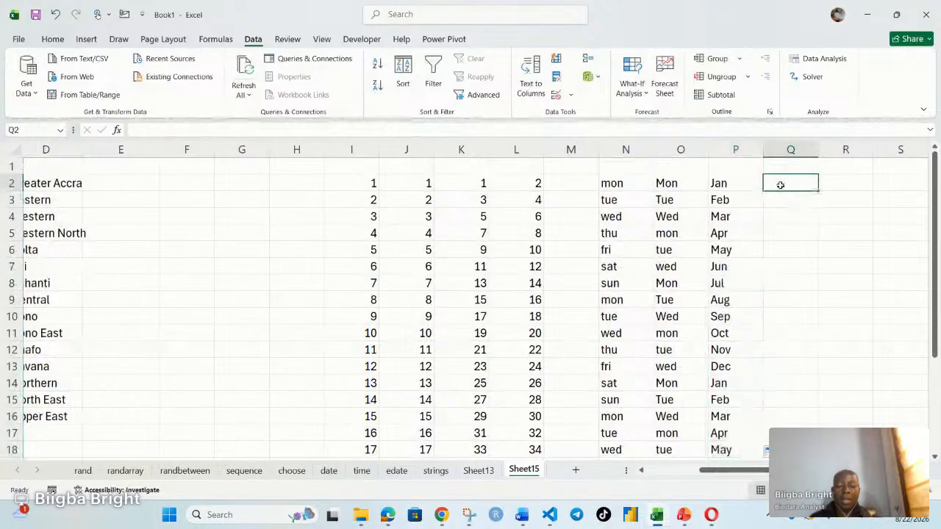
pyautogui.doubleClick(780, 184)
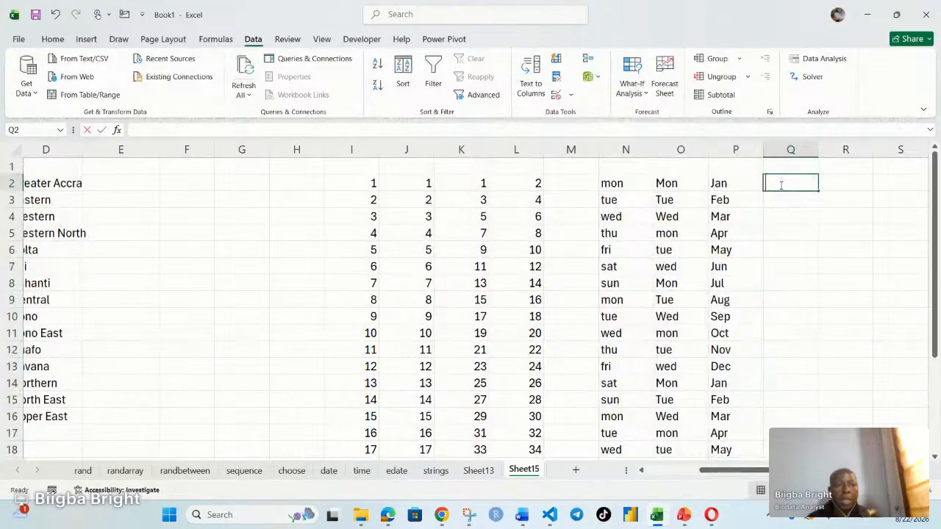
pyautogui.write('Feb')
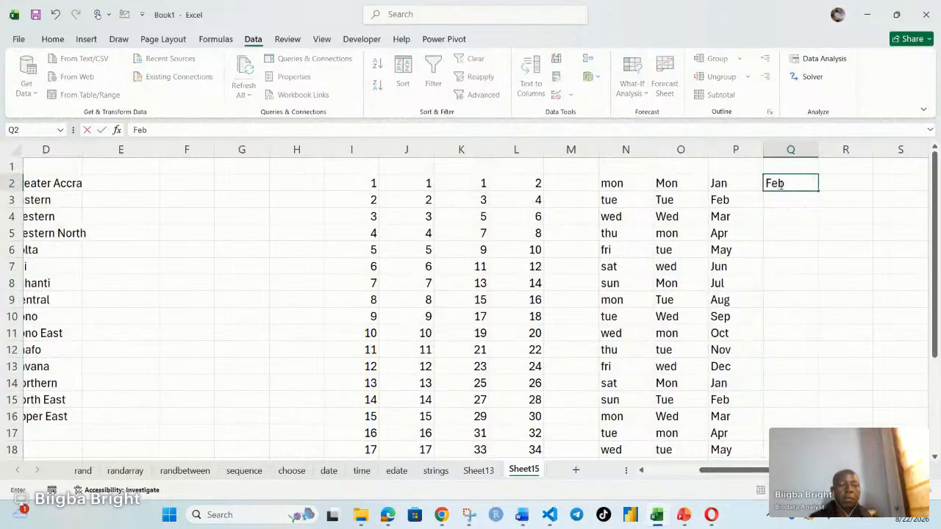
pyautogui.moveTo(818, 192); pyautogui.dragTo(818, 452)
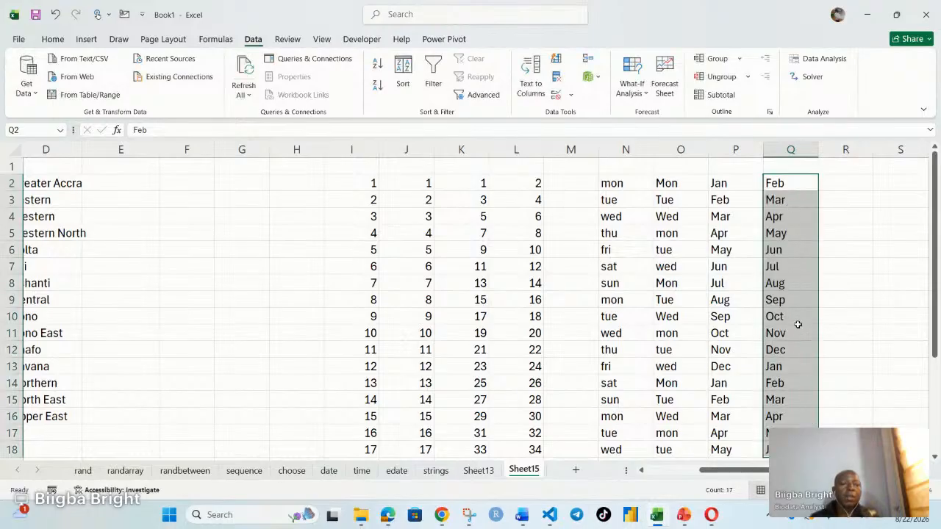
# Step: Enter feb in R2 and autofill the lowercase month abbreviations down to R4
pyautogui.click(838, 188)
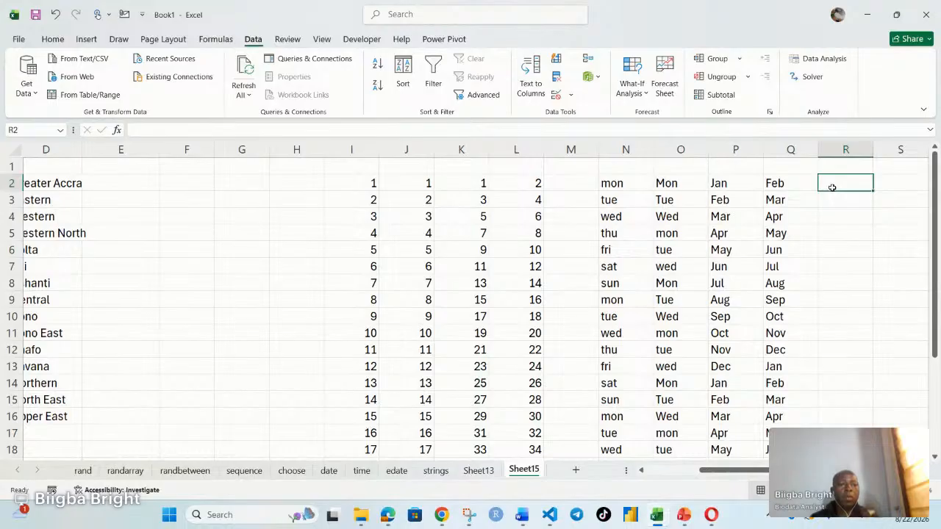
pyautogui.write('feb')
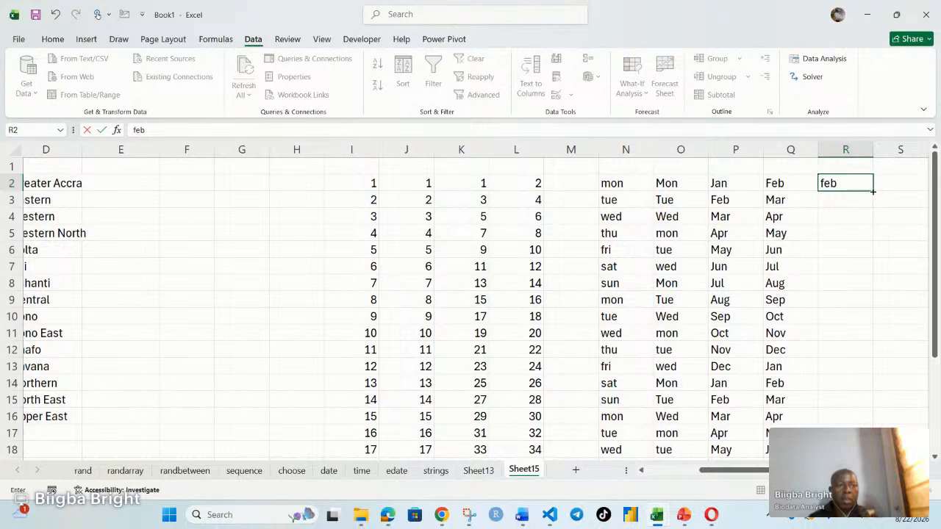
pyautogui.moveTo(875, 190); pyautogui.dragTo(871, 219)
# Step: Enter feb in R5, autofill it to R7, and extend the R2:R7 month pattern down to R18
pyautogui.click(826, 230)
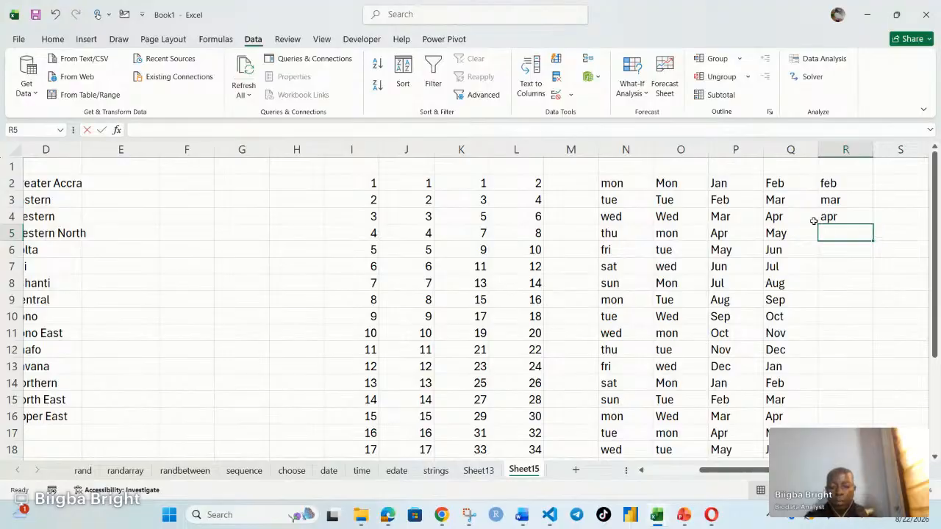
pyautogui.write('feb')
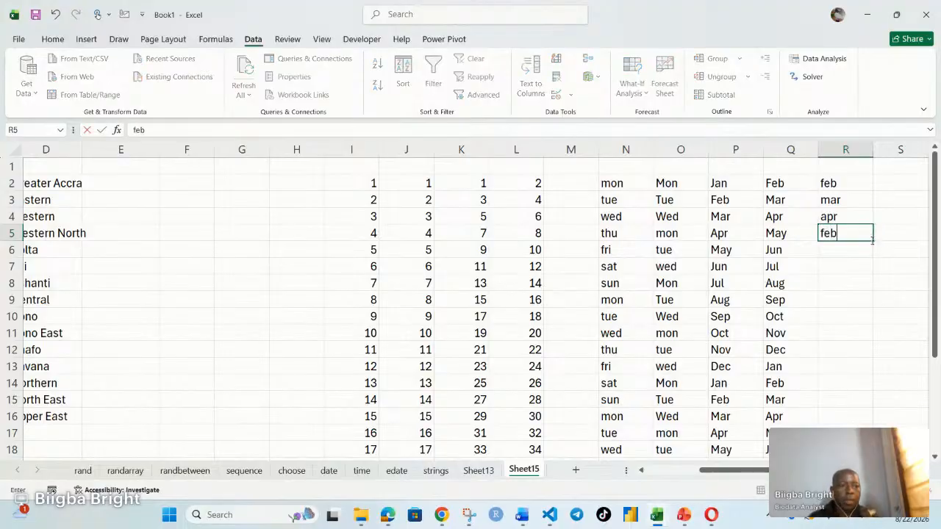
pyautogui.moveTo(874, 240); pyautogui.dragTo(866, 278)
pyautogui.moveTo(831, 183); pyautogui.dragTo(873, 450)
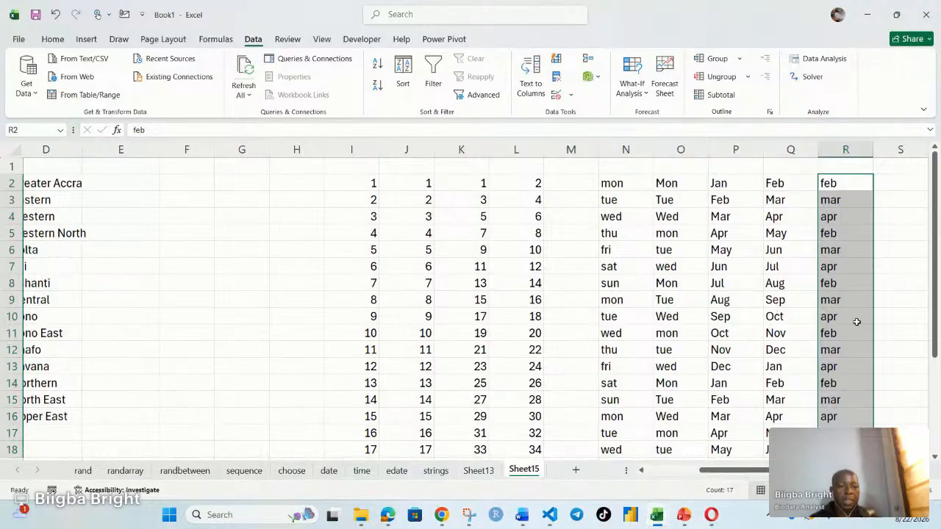
# Step: Enter FEBRUARY in T2 and autofill the full uppercase month names down to T17
pyautogui.moveTo(755, 474); pyautogui.dragTo(776, 474)
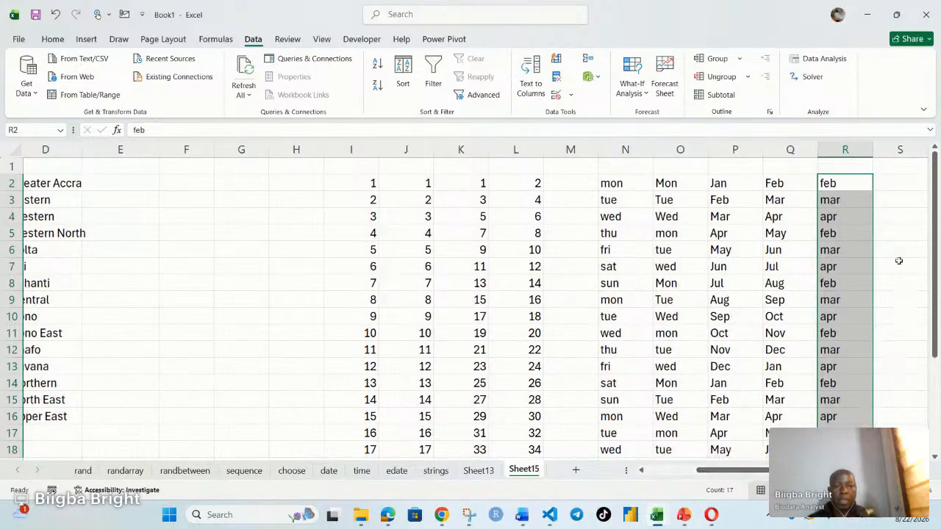
pyautogui.hscroll(2, 894, 183)
pyautogui.click(894, 183)
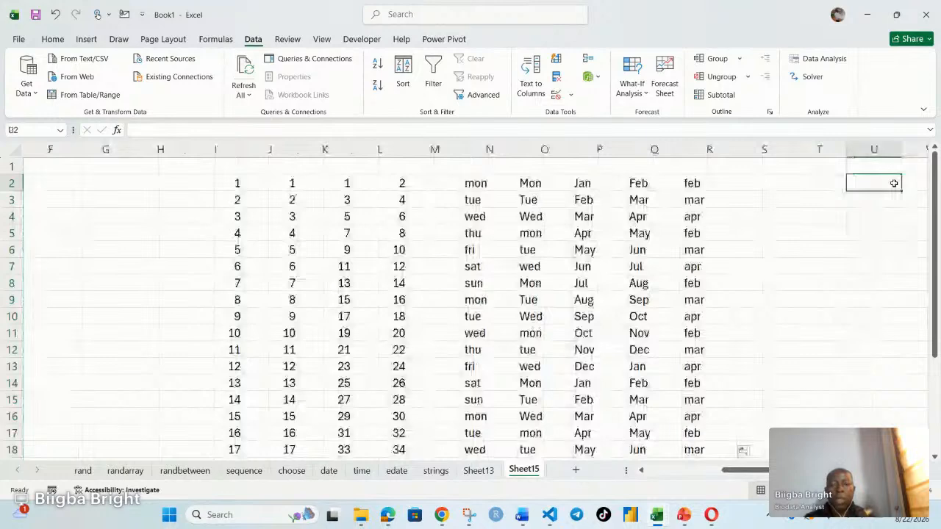
pyautogui.press('Right')
pyautogui.press('Right')
pyautogui.press('Right')
pyautogui.press('Right')
pyautogui.press('Right')
pyautogui.press('Right')
pyautogui.press('Right')
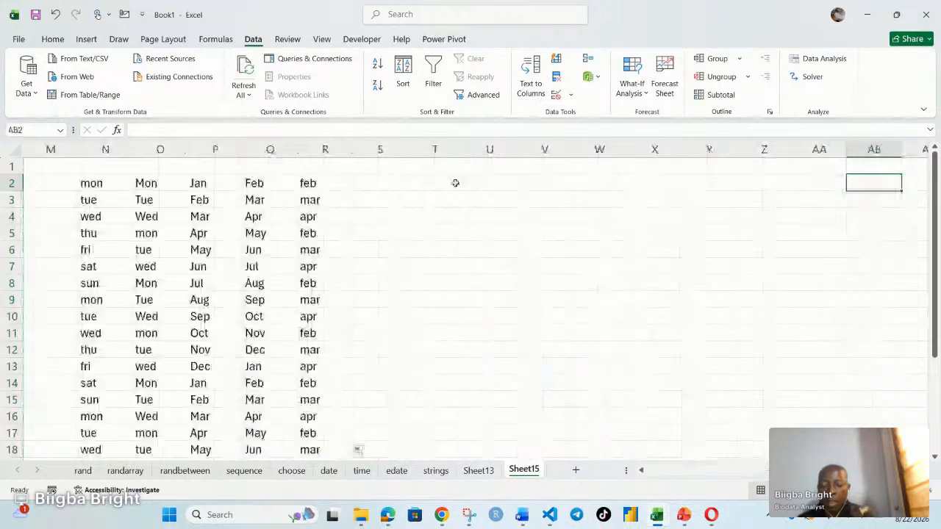
pyautogui.click(434, 183)
pyautogui.write('F')
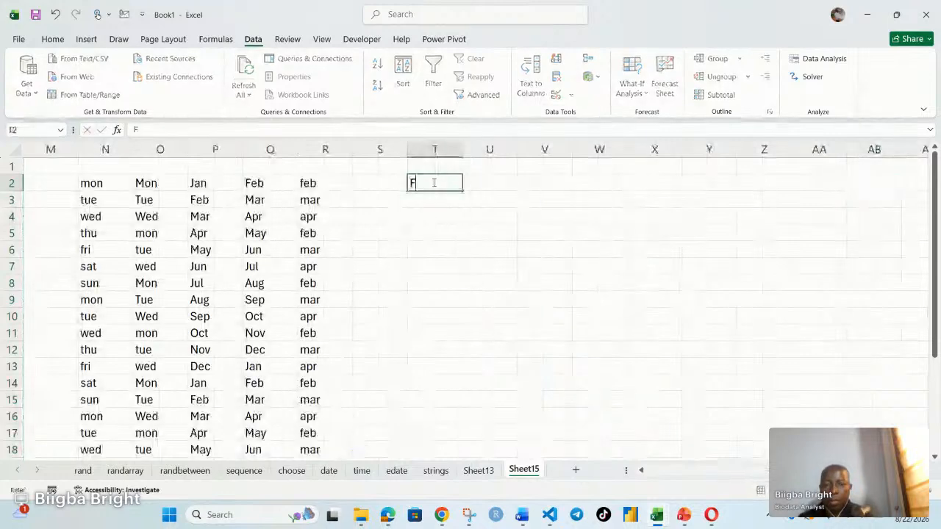
pyautogui.write('E')
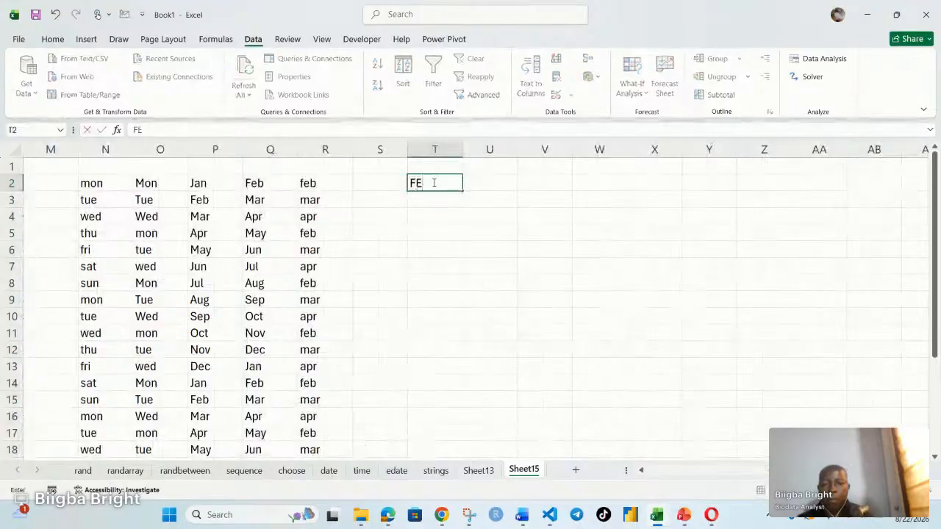
pyautogui.write('BRUARY')
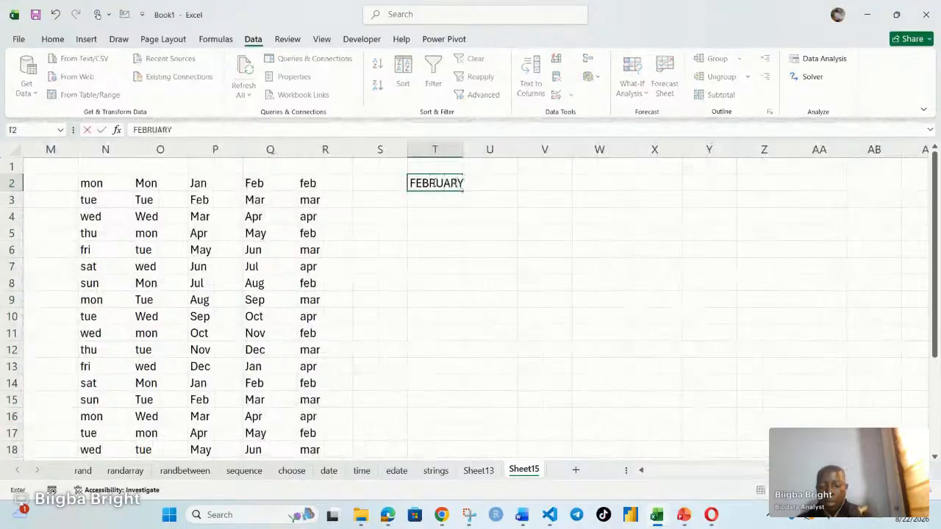
pyautogui.click(412, 225)
pyautogui.click(451, 182)
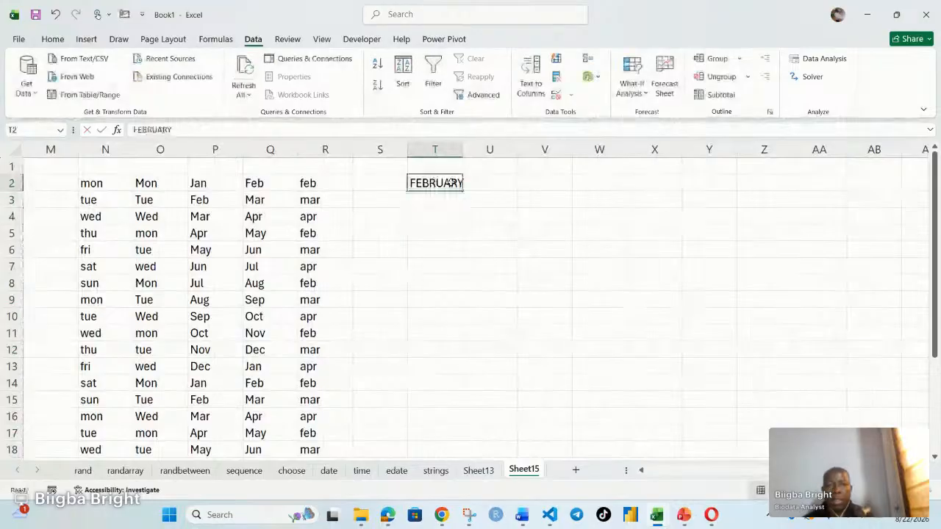
pyautogui.moveTo(462, 191); pyautogui.dragTo(460, 440)
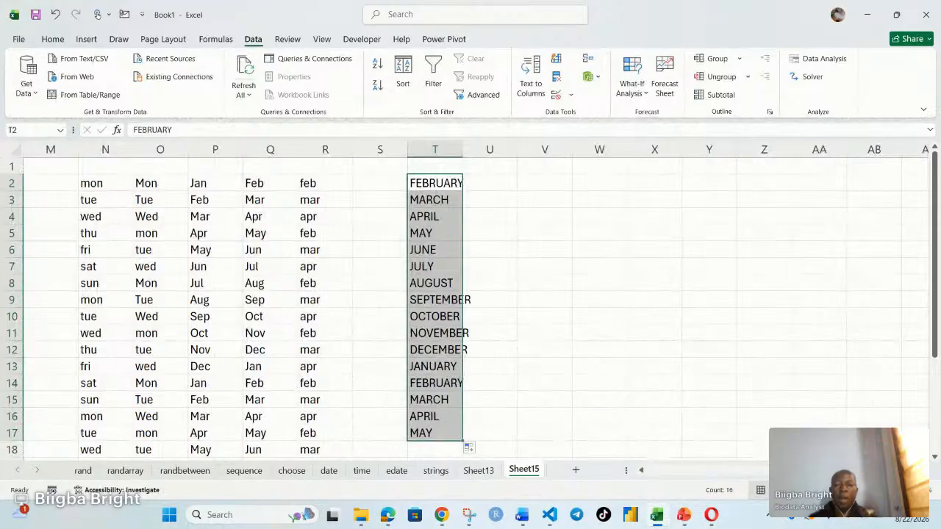
# Step: Clear the duplicate region names from D2:D16
pyautogui.hscroll(-5, 766, 455)
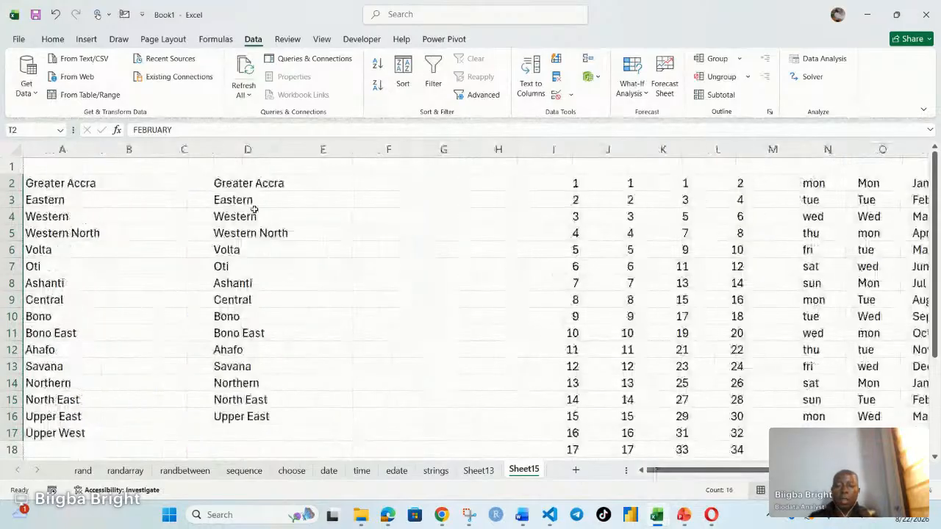
pyautogui.moveTo(247, 183); pyautogui.dragTo(245, 413)
pyautogui.press('Delete')
pyautogui.click(322, 366)
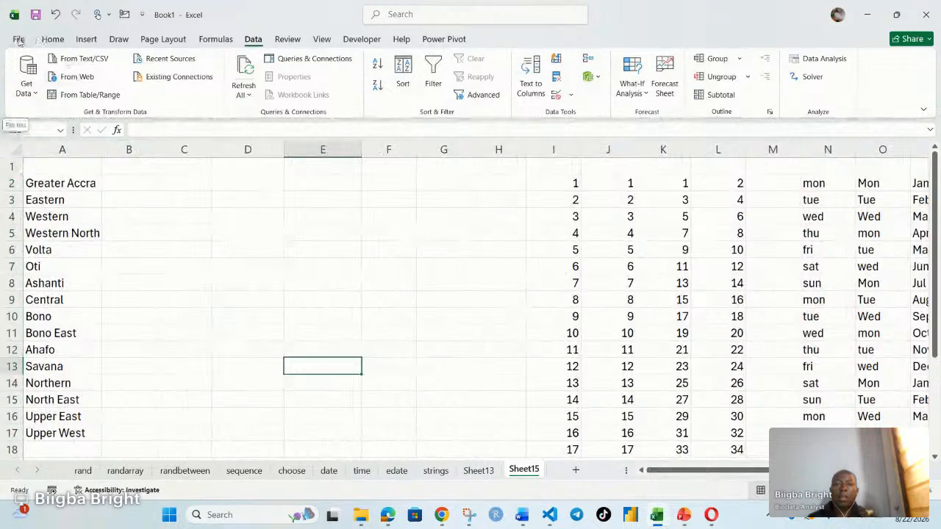
# Step: Open the Custom Lists editor from Excel's advanced options
pyautogui.click(18, 39)
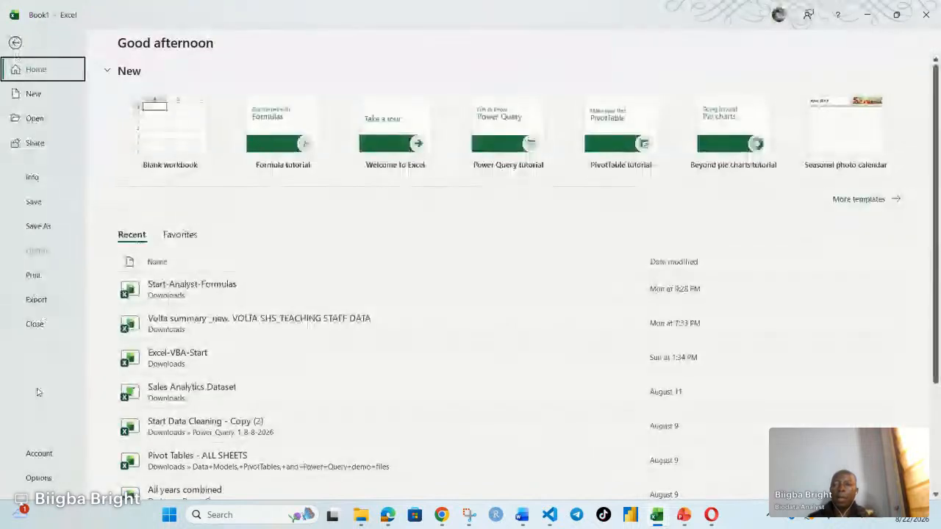
pyautogui.click(39, 478)
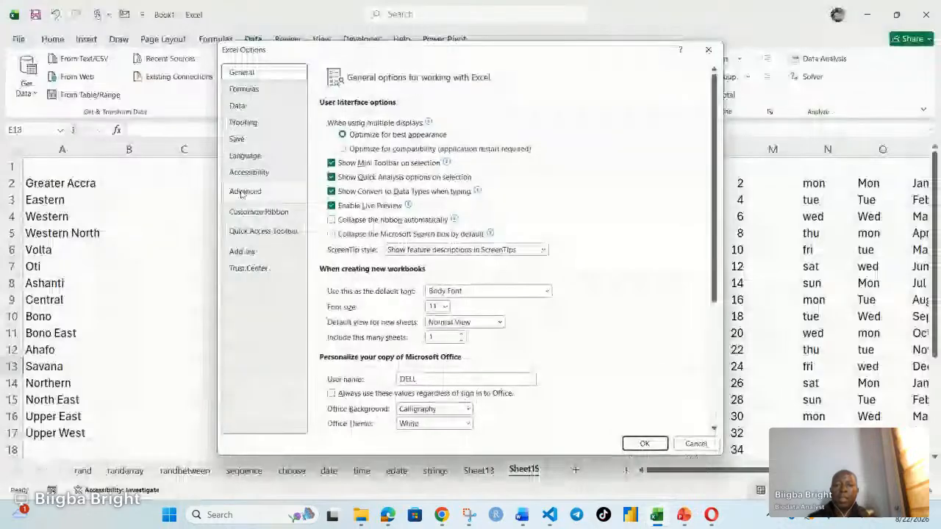
pyautogui.click(242, 192)
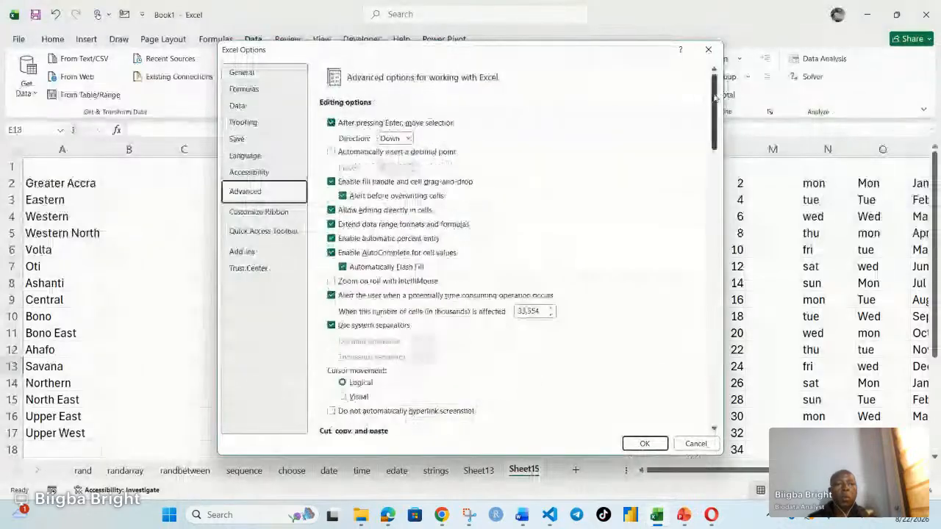
pyautogui.moveTo(714, 97); pyautogui.dragTo(715, 378)
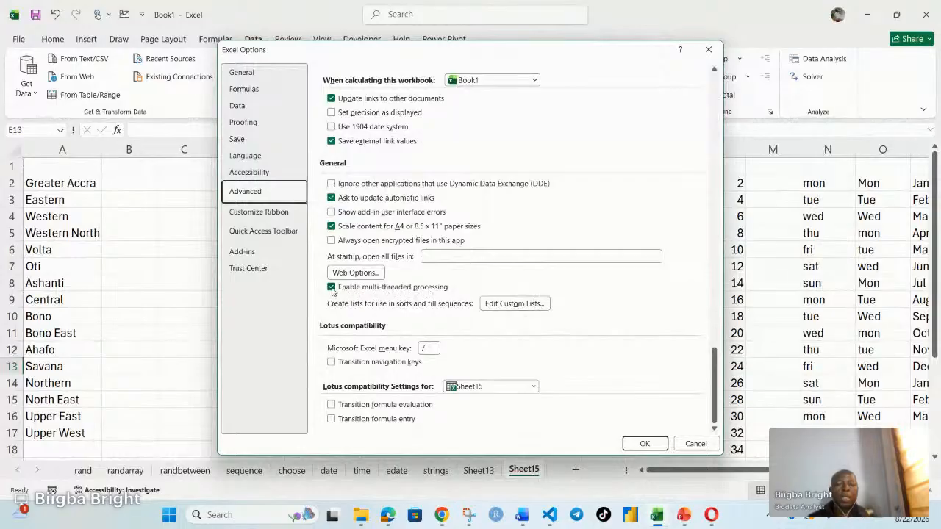
pyautogui.click(506, 305)
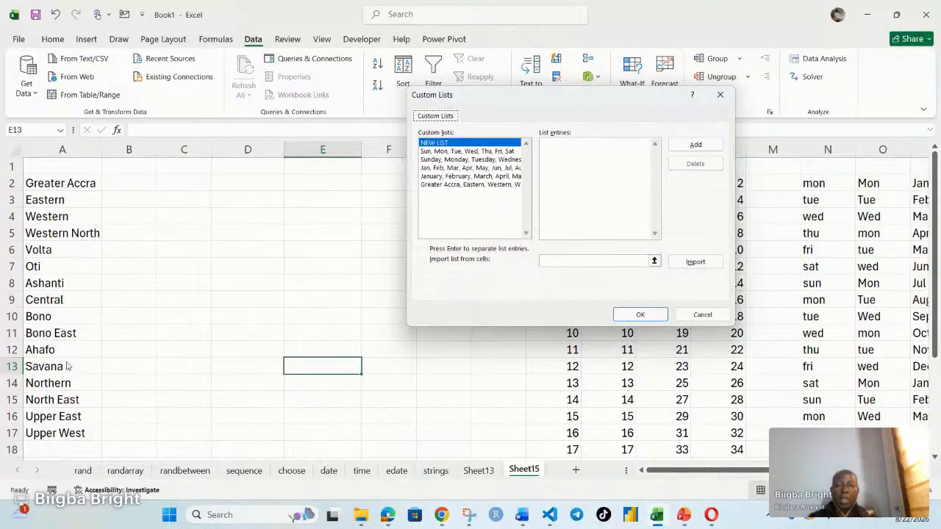
# Step: Enter UG,KNUST,UDS,UTAS,UHAS,UNER,UPS,GIMPA,ASHESI as the import source for a new custom list
pyautogui.click(551, 259)
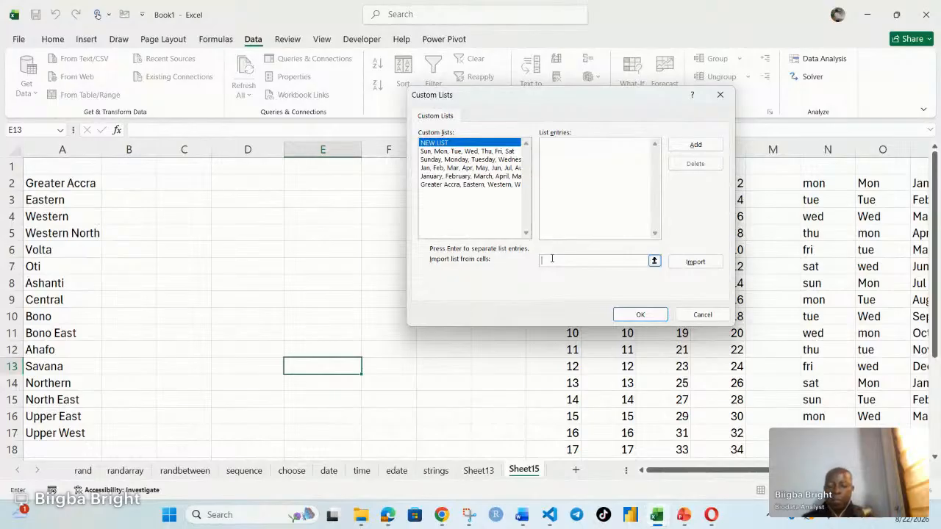
pyautogui.write('u')
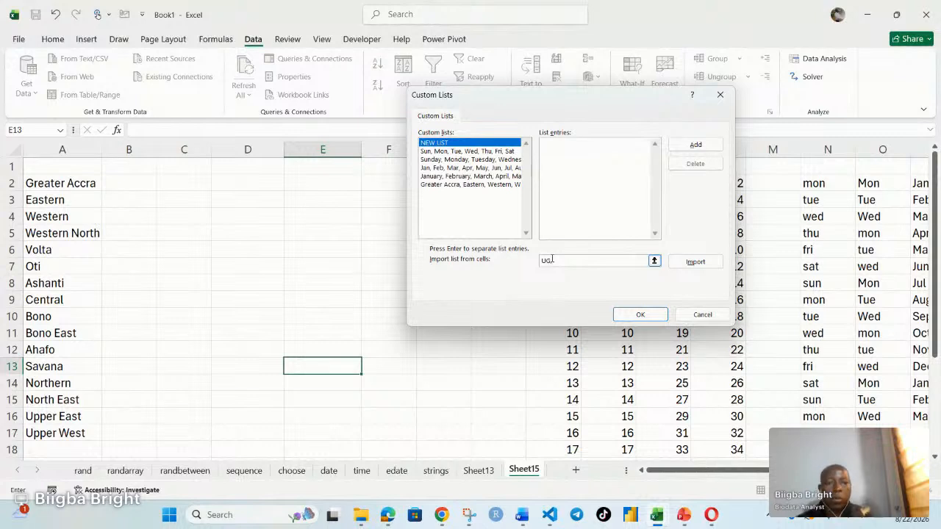
pyautogui.write('G,KNUST,UDS')
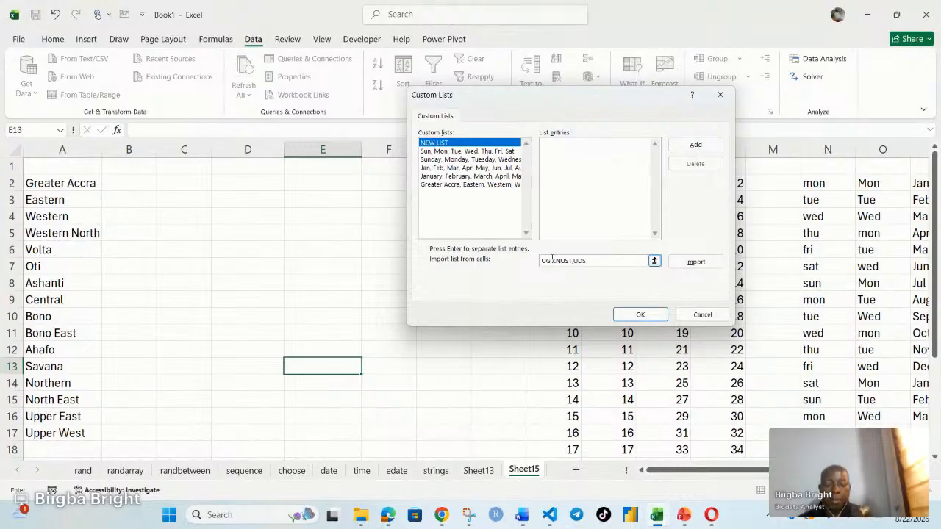
pyautogui.write(',UT')
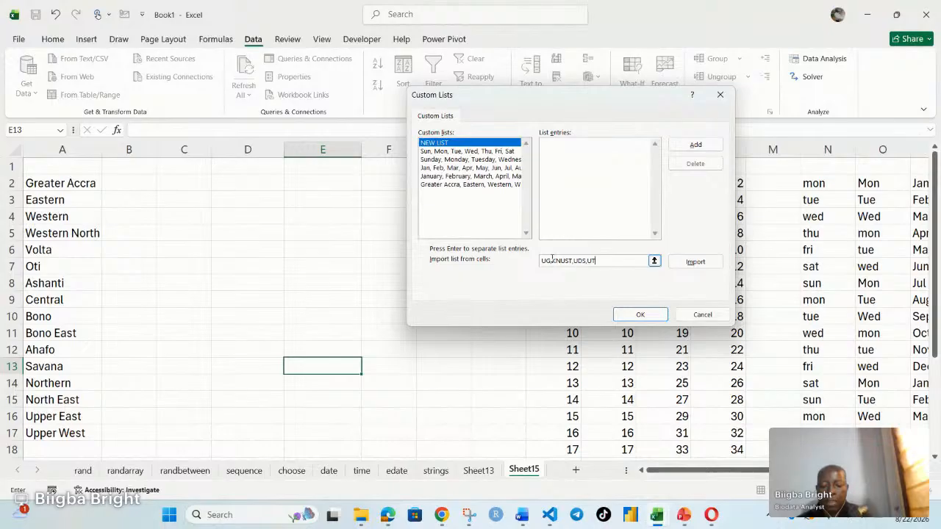
pyautogui.write('AS,')
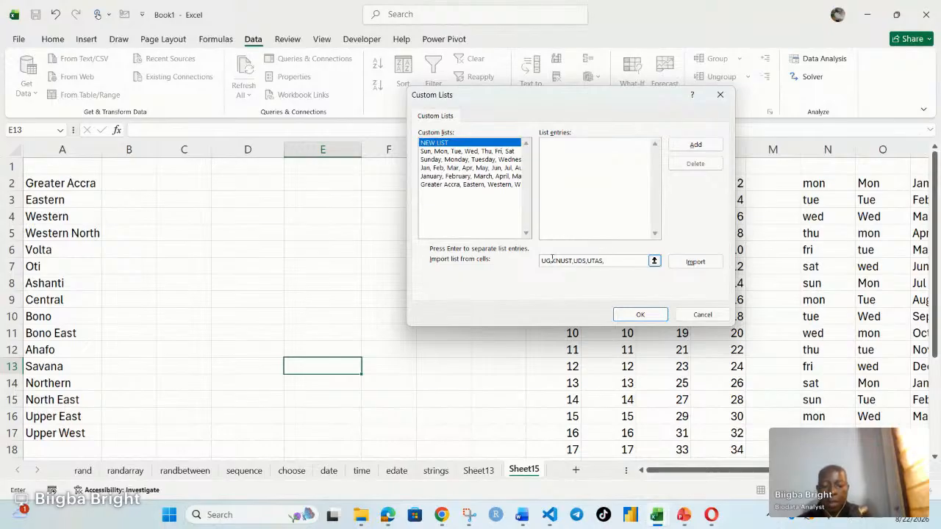
pyautogui.write('UHAS,UNE')
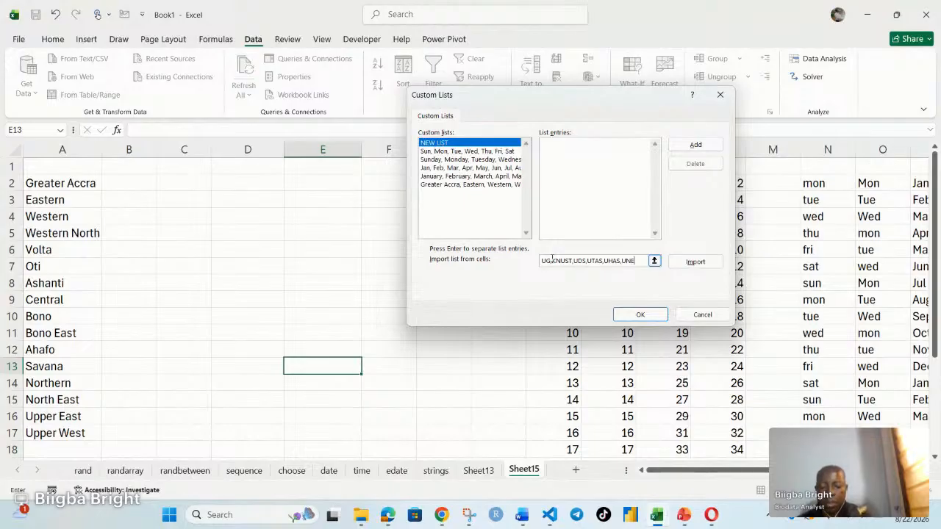
pyautogui.write('R,')
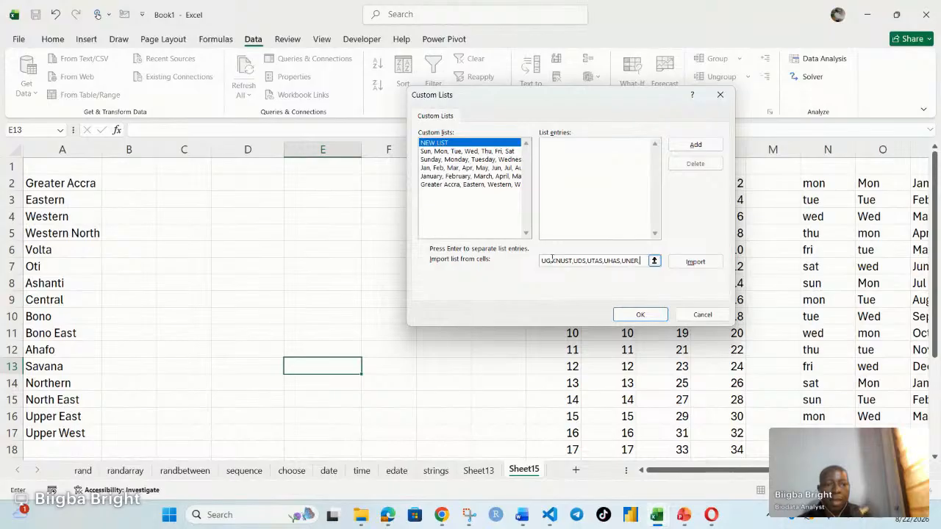
pyautogui.write('U')
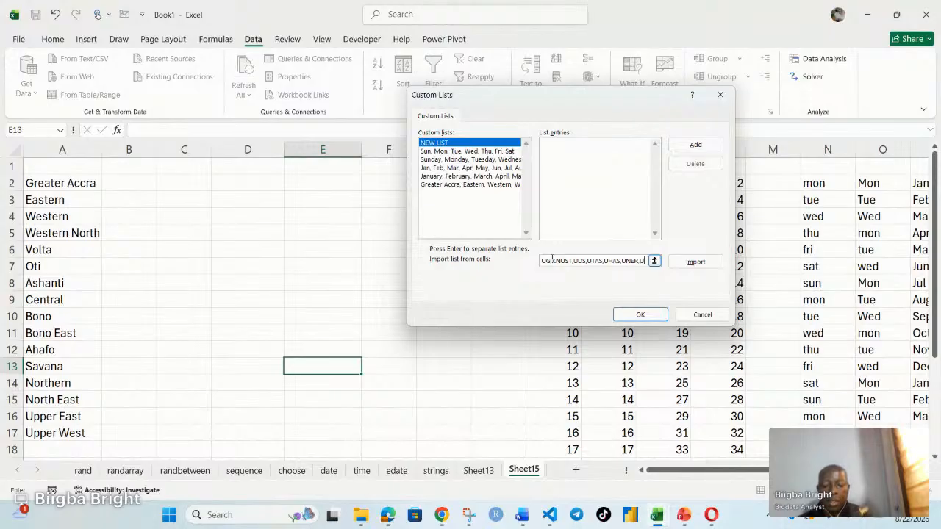
pyautogui.write('PS,GIMPA,')
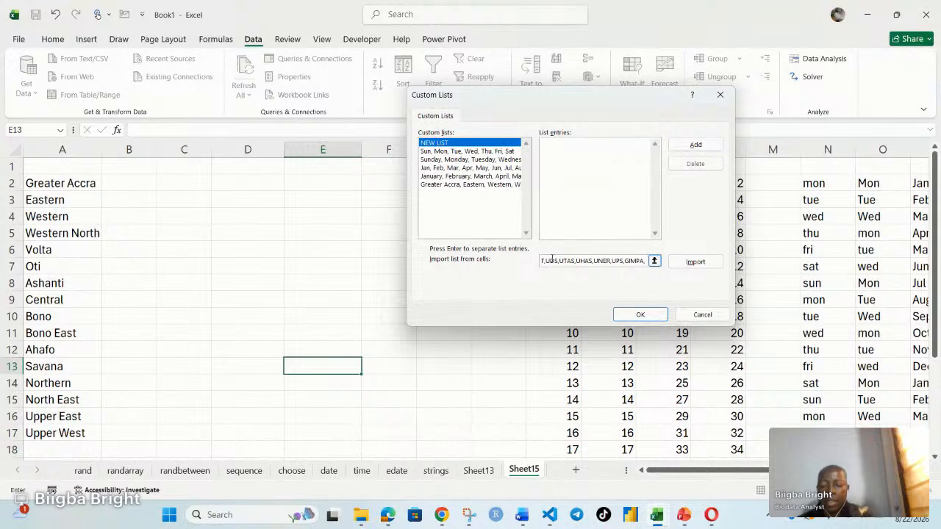
pyautogui.write('ASHE')
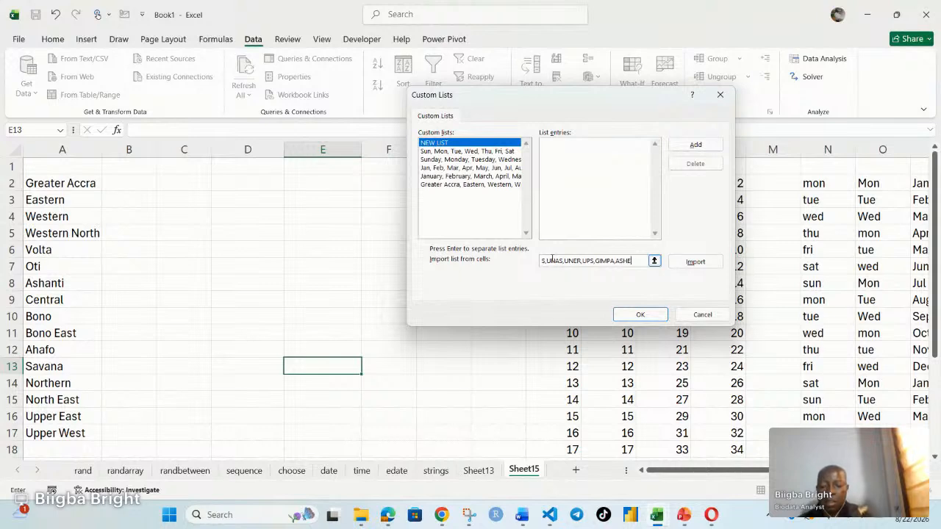
pyautogui.write('SI')
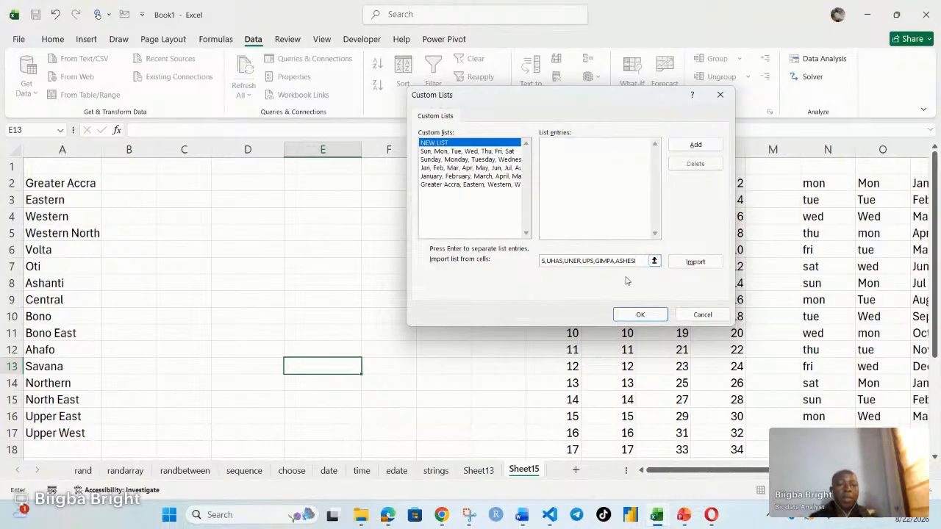
# Step: Try to import and add the comma-separated university abbreviations as a new custom list
pyautogui.click(695, 264)
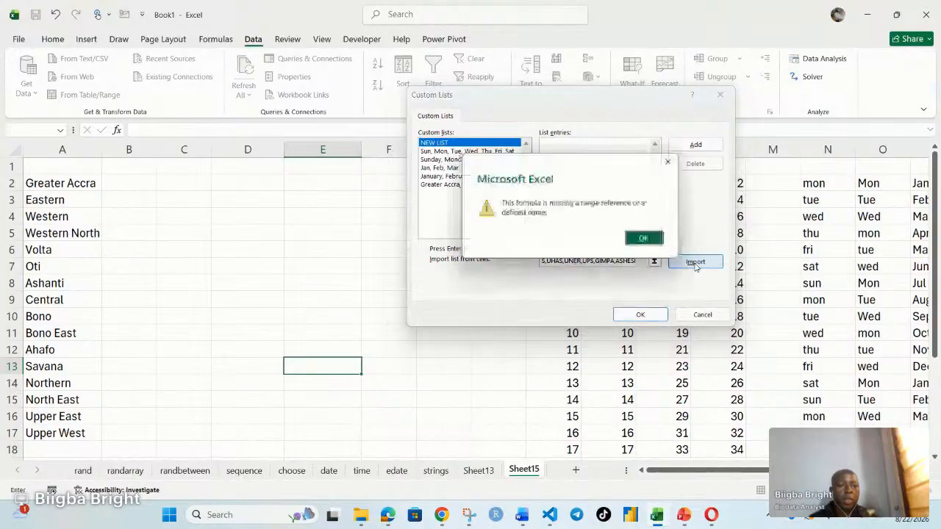
pyautogui.click(646, 241)
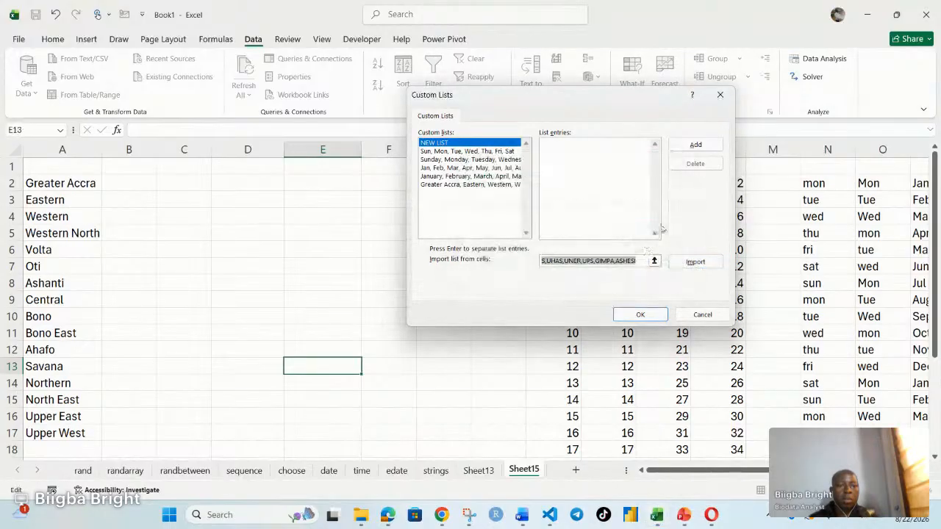
pyautogui.click(696, 146)
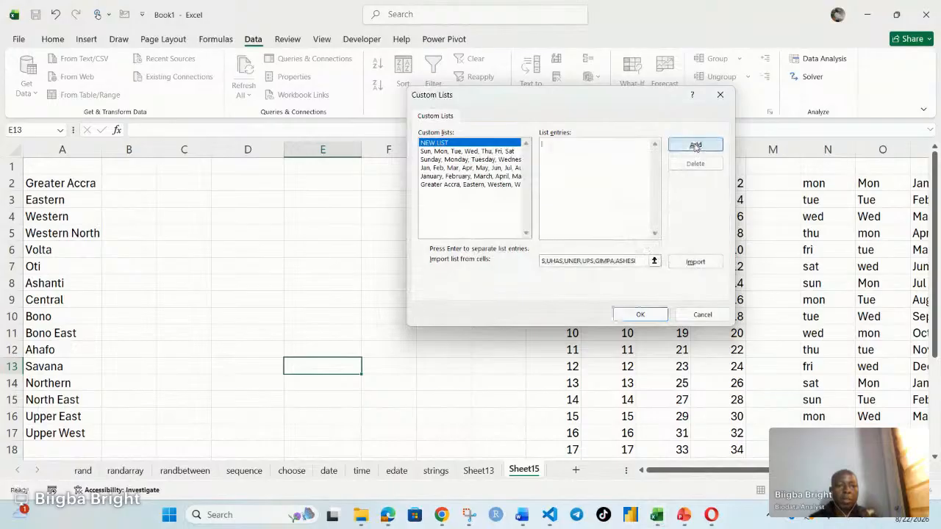
pyautogui.click(645, 316)
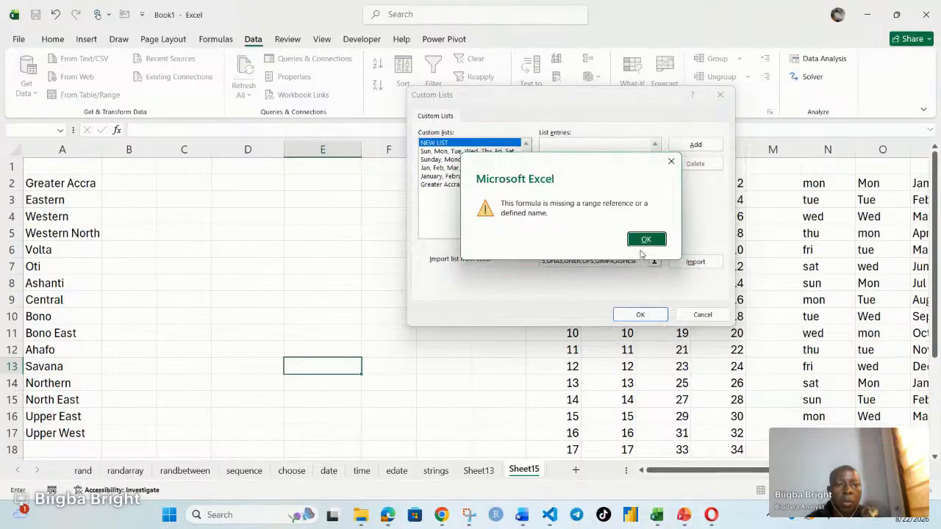
pyautogui.click(645, 243)
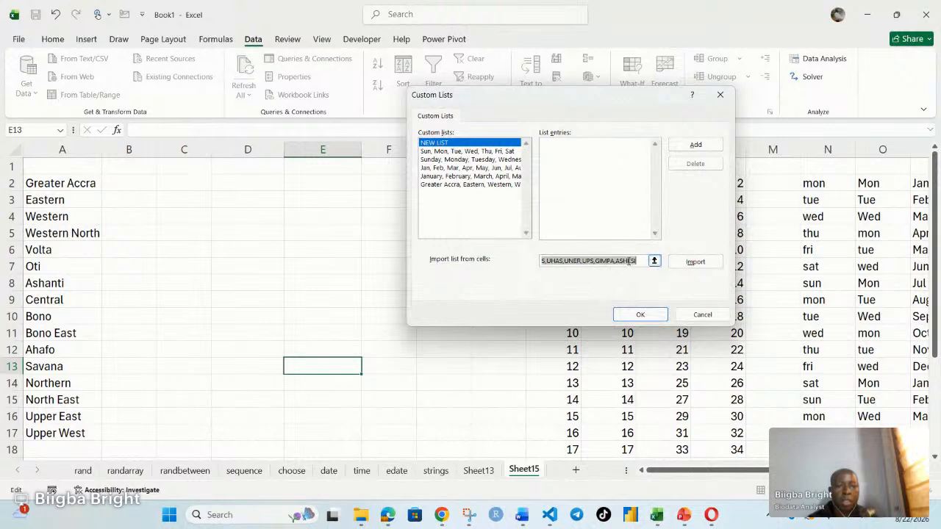
# Step: Cut the abbreviations from the import source, try C2 as the source and clear it, and cancel the custom list
pyautogui.click(639, 262)
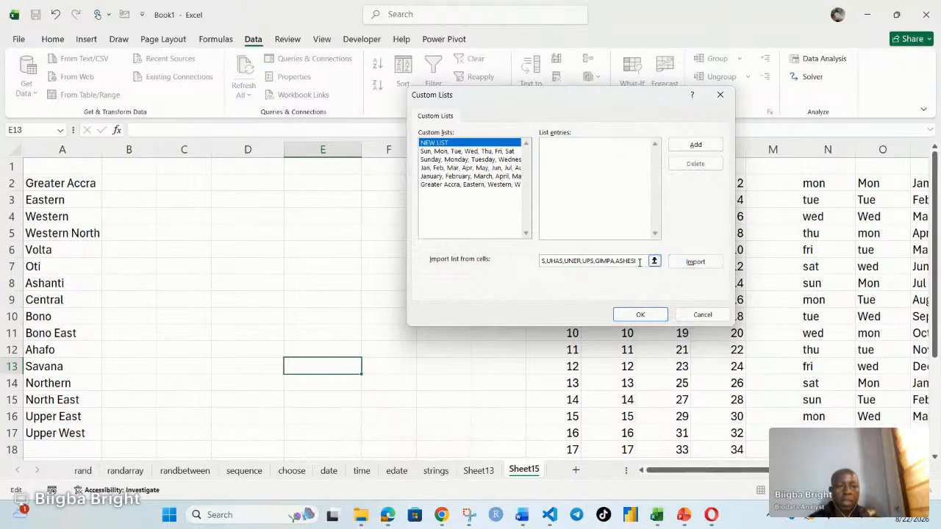
pyautogui.moveTo(639, 261); pyautogui.dragTo(537, 262)
pyautogui.press('BackSpace')
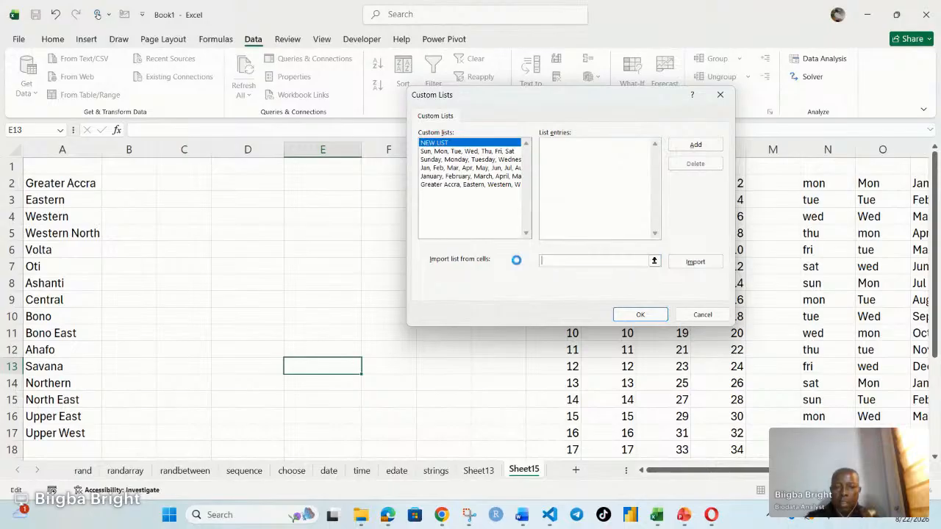
pyautogui.click(174, 186)
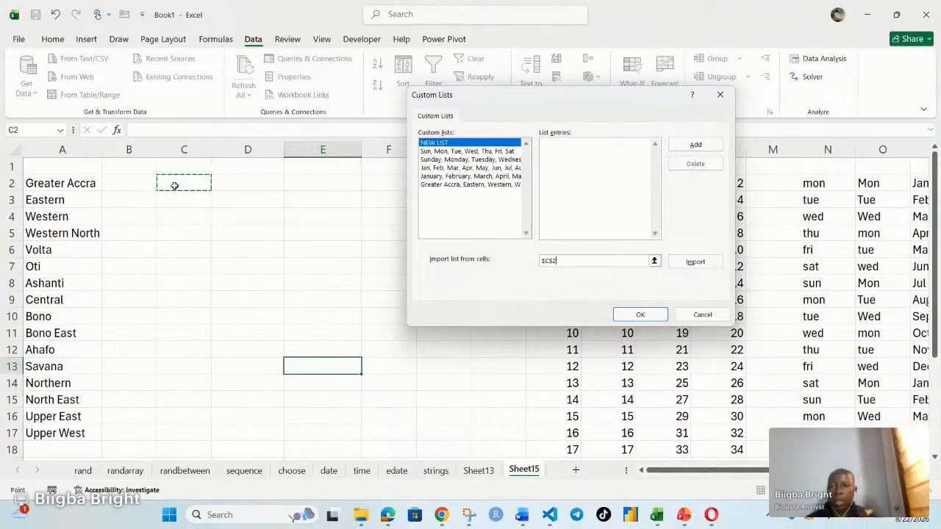
pyautogui.click(558, 261)
pyautogui.press('BackSpace')
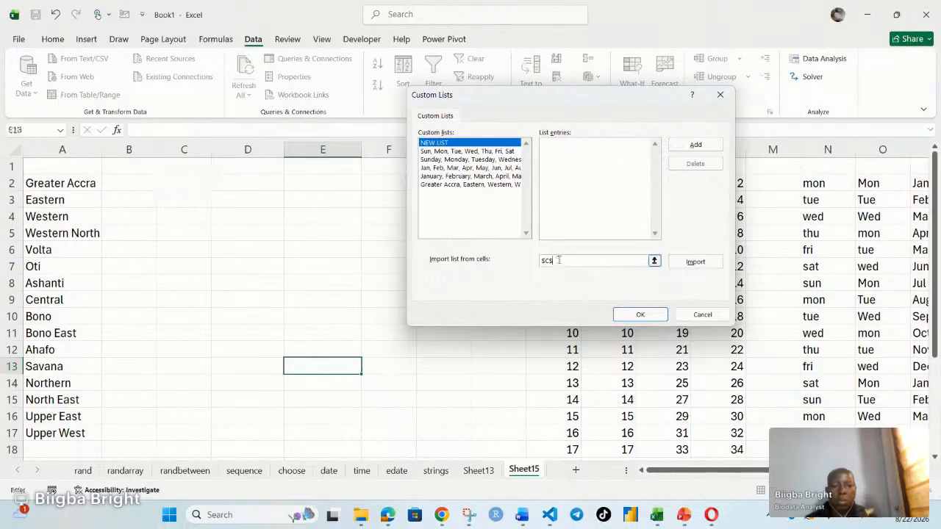
pyautogui.press('BackSpace')
pyautogui.press('BackSpace')
pyautogui.press('BackSpace')
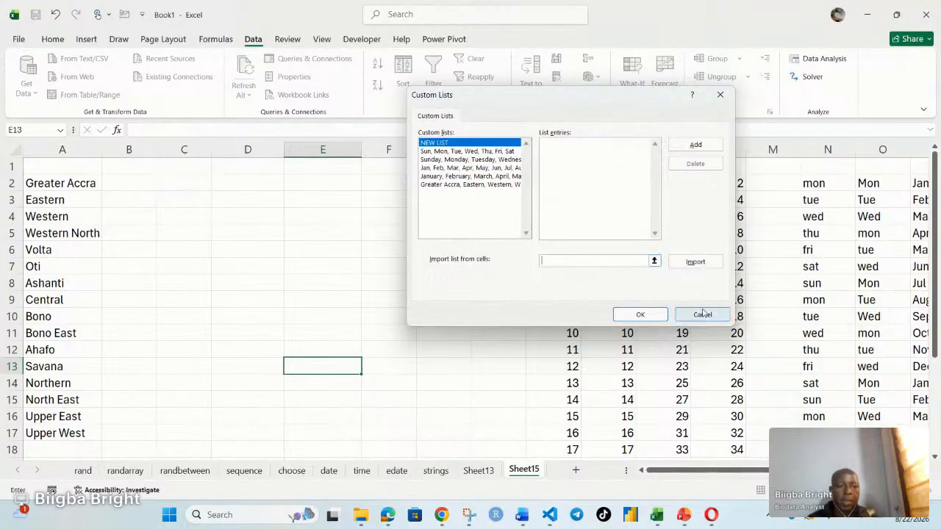
pyautogui.click(703, 314)
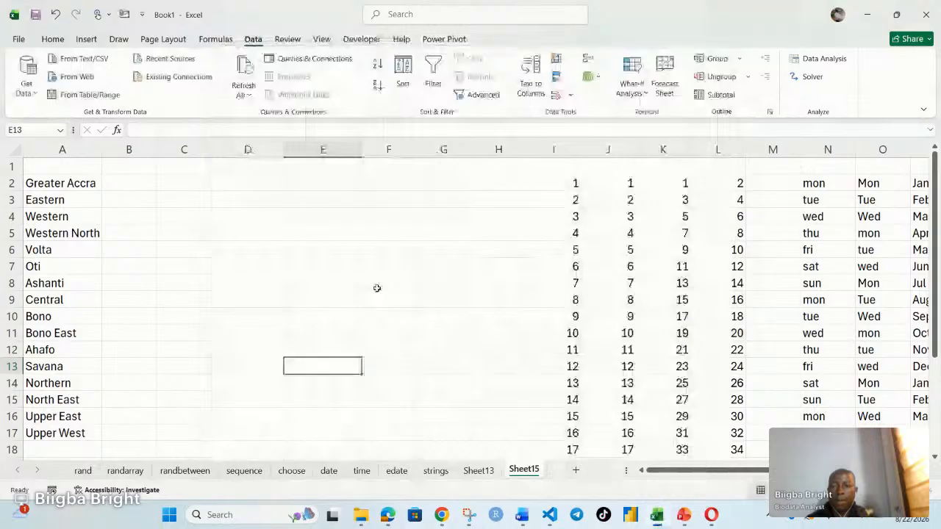
# Step: Paste the comma-separated university abbreviations into C2
pyautogui.click(193, 185)
pyautogui.rightClick(195, 184)
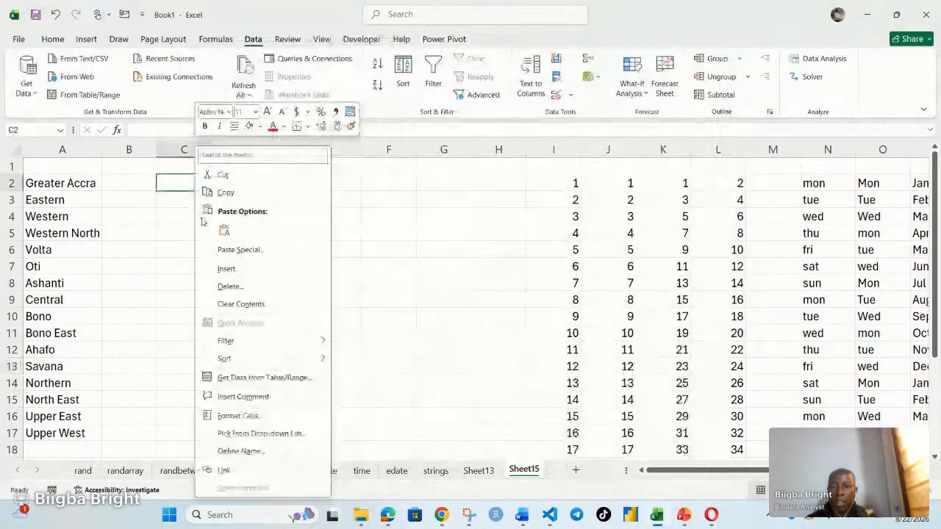
pyautogui.click(236, 251)
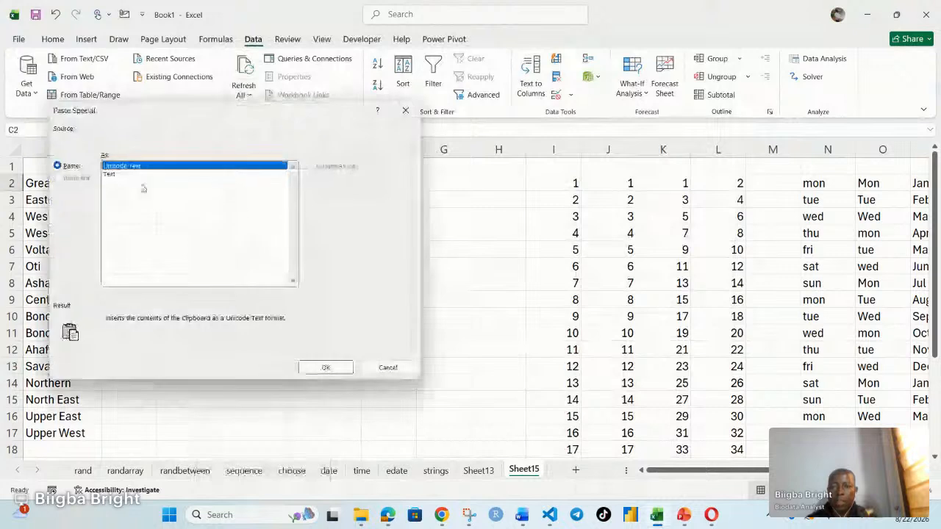
pyautogui.click(387, 367)
pyautogui.rightClick(189, 186)
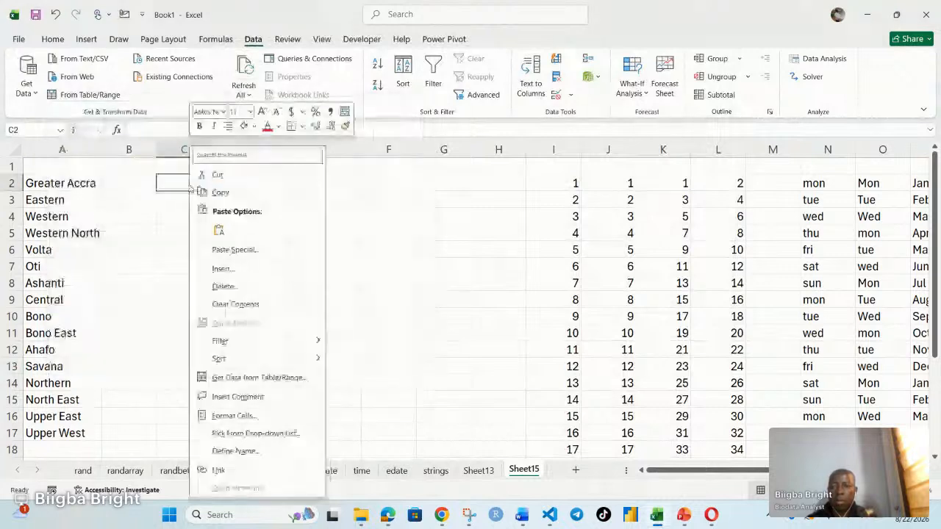
pyautogui.click(219, 232)
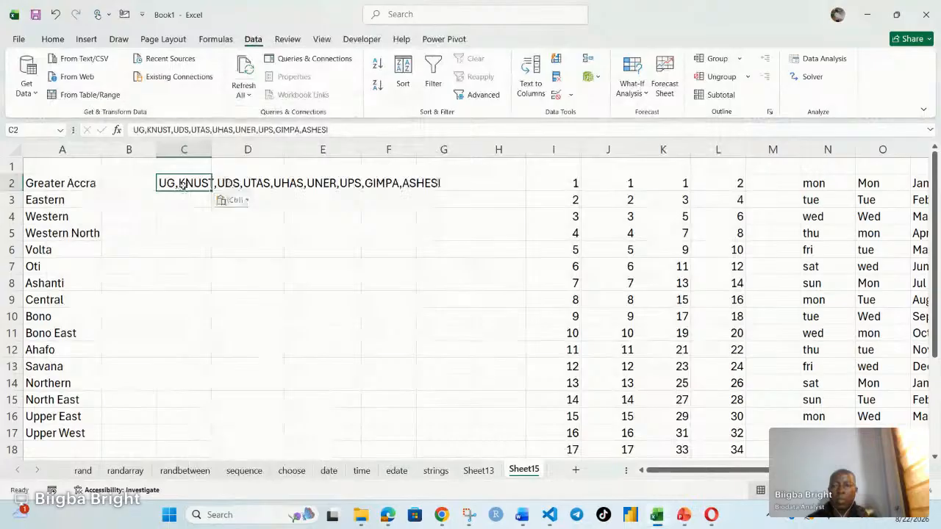
# Step: Delete the comma-separated abbreviations from C2
pyautogui.click(181, 200)
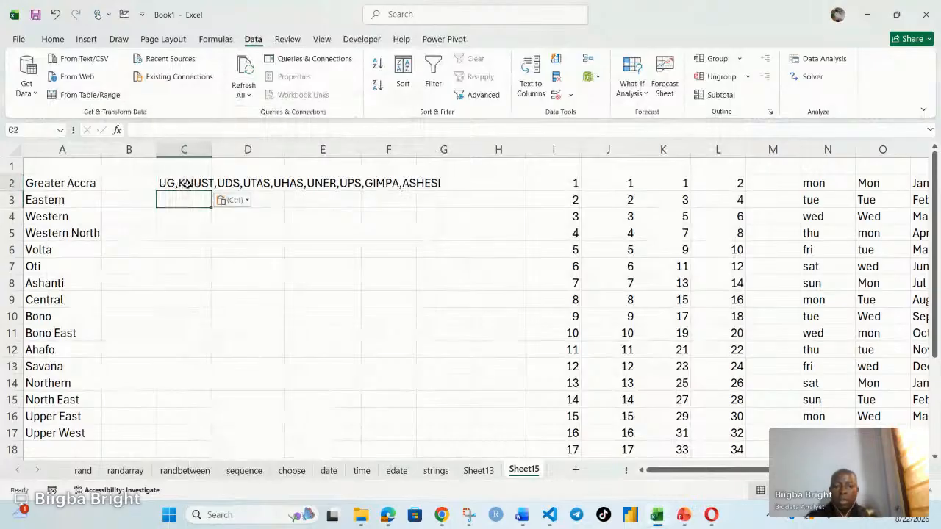
pyautogui.click(189, 183)
pyautogui.press('Delete')
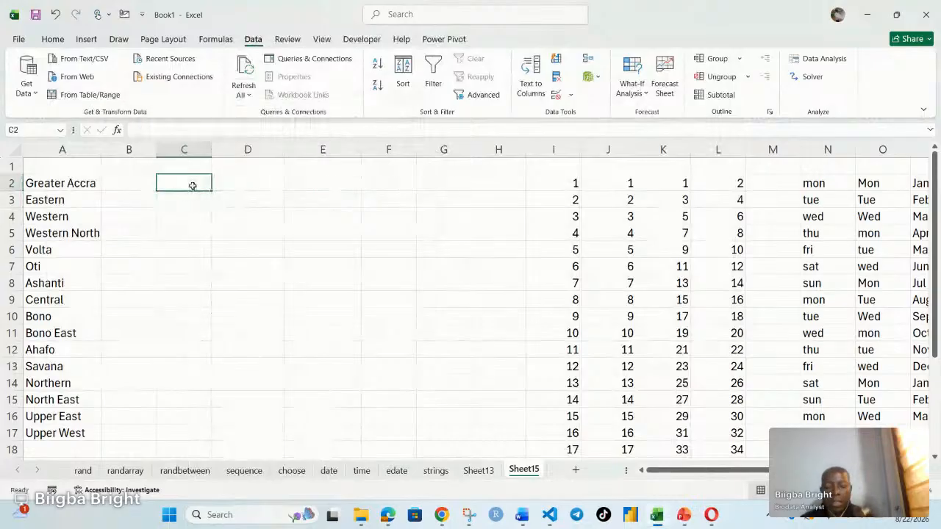
# Step: Enter the university abbreviations UG, KNUST and UHAS in cells C2 to C4
pyautogui.doubleClick(193, 185)
pyautogui.write('UG')
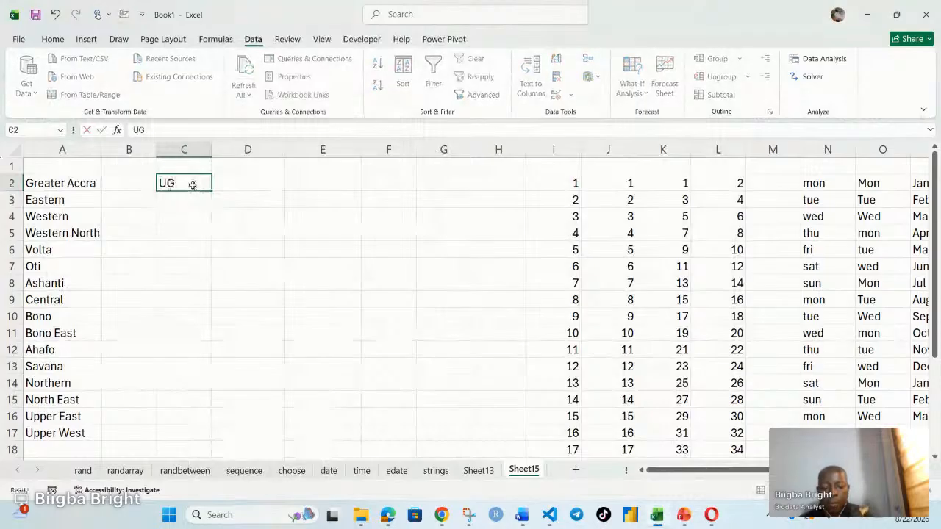
pyautogui.press('Return')
pyautogui.write('KN')
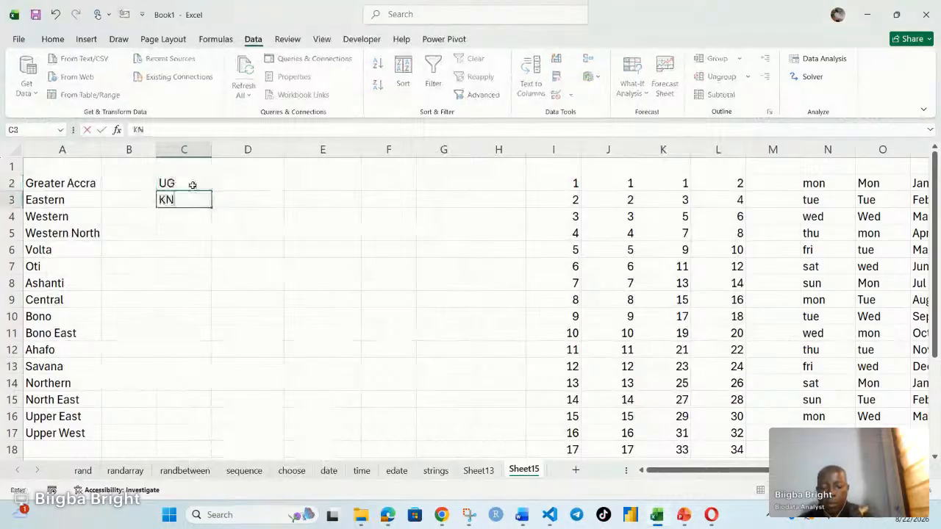
pyautogui.write('UST')
pyautogui.press('Return')
pyautogui.write('UH')
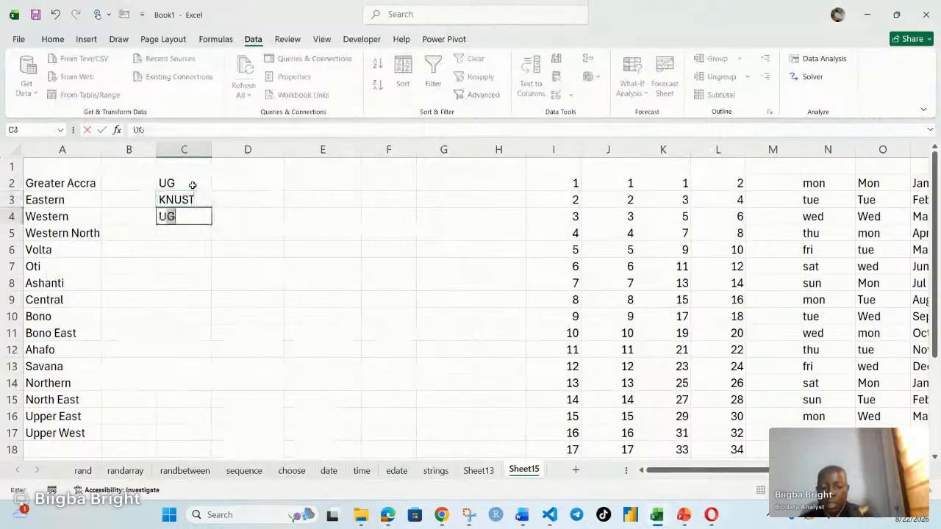
pyautogui.write('AS')
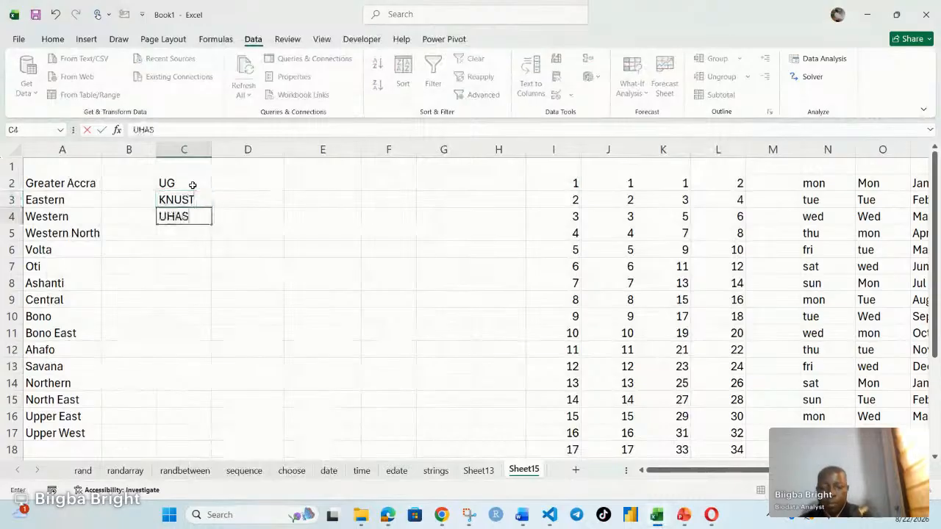
pyautogui.press('Escape')
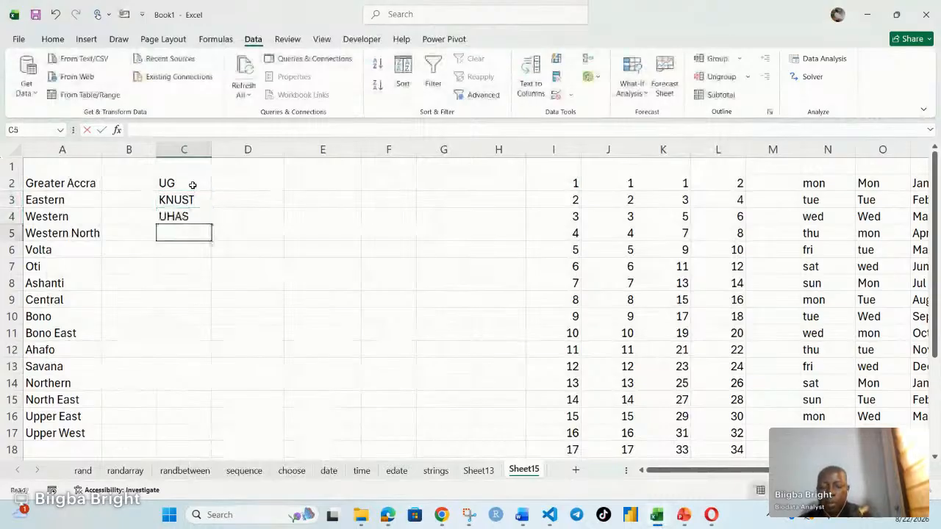
# Step: Enter UDA in C5 and UTAS in C6, continuing the column of university abbreviations
pyautogui.write('UDA')
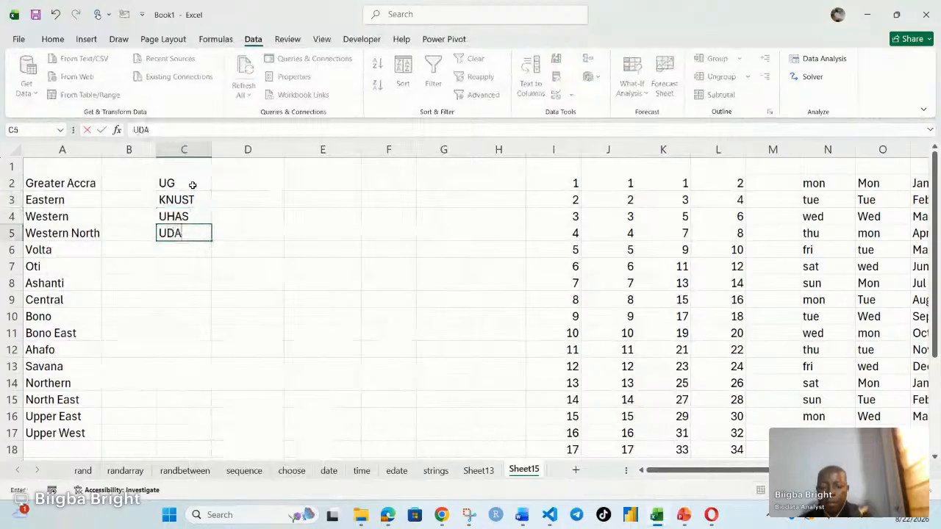
pyautogui.press('Return')
pyautogui.write('UTAS')
pyautogui.press('Return')
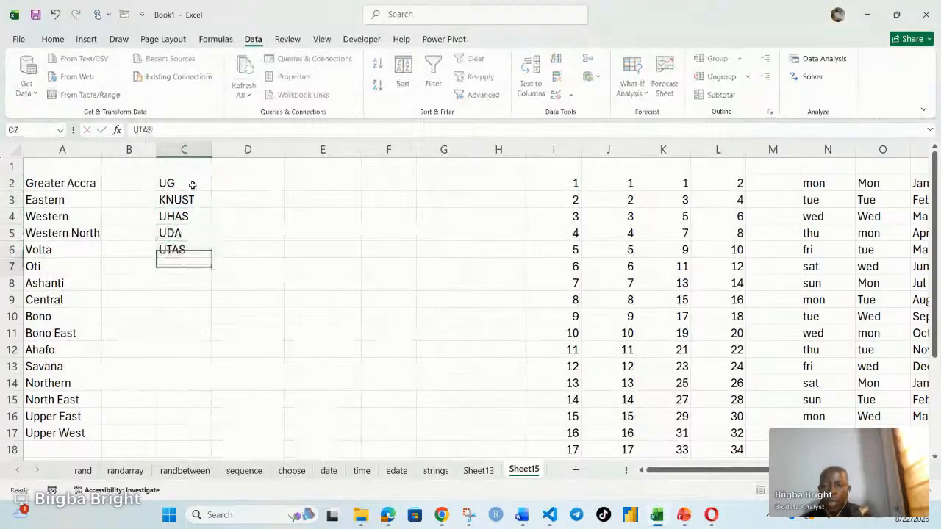
# Step: Enter GIMPA in C7 and ASHESI in C8
pyautogui.write('GU')
pyautogui.press('BackSpace')
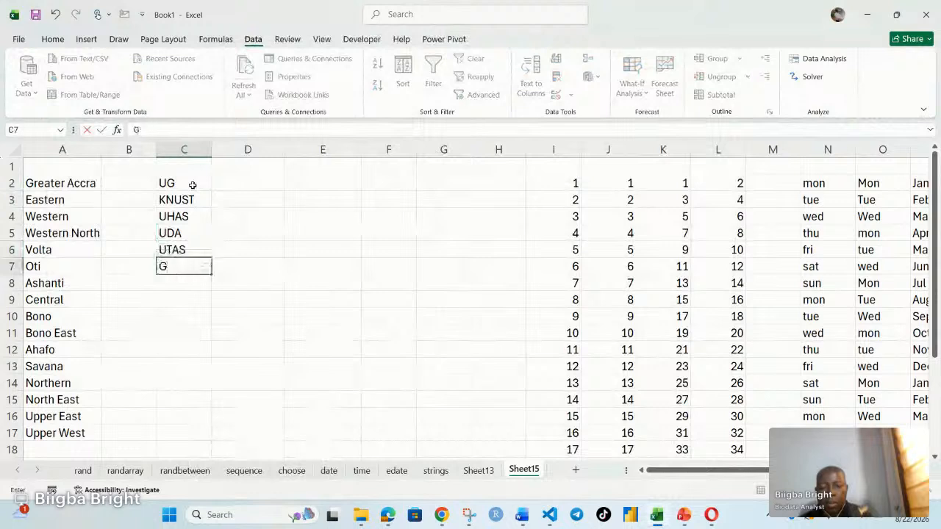
pyautogui.write('IMPA')
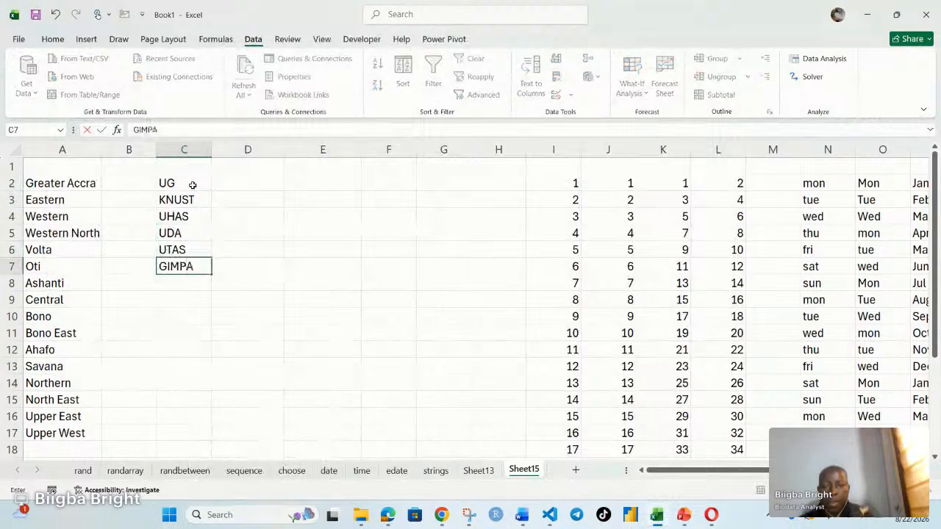
pyautogui.press('Return')
pyautogui.write('ASHESI')
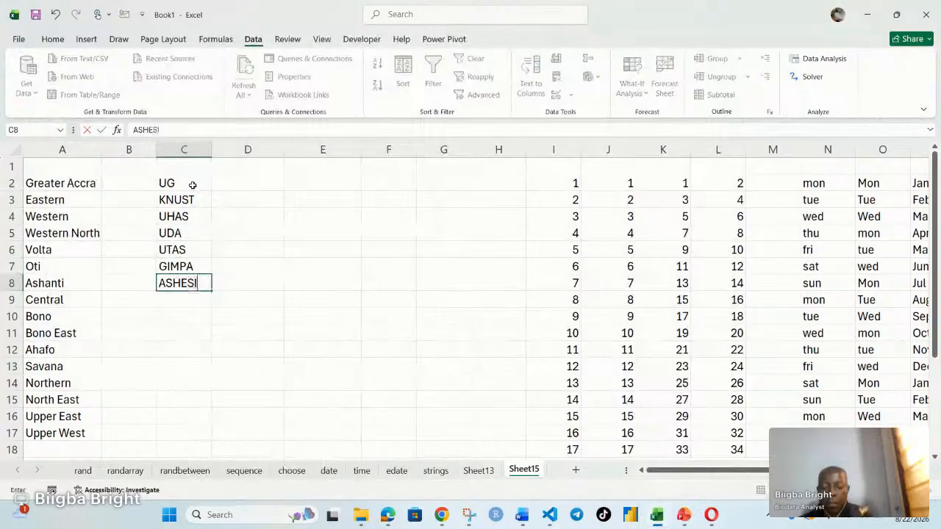
pyautogui.press('Return')
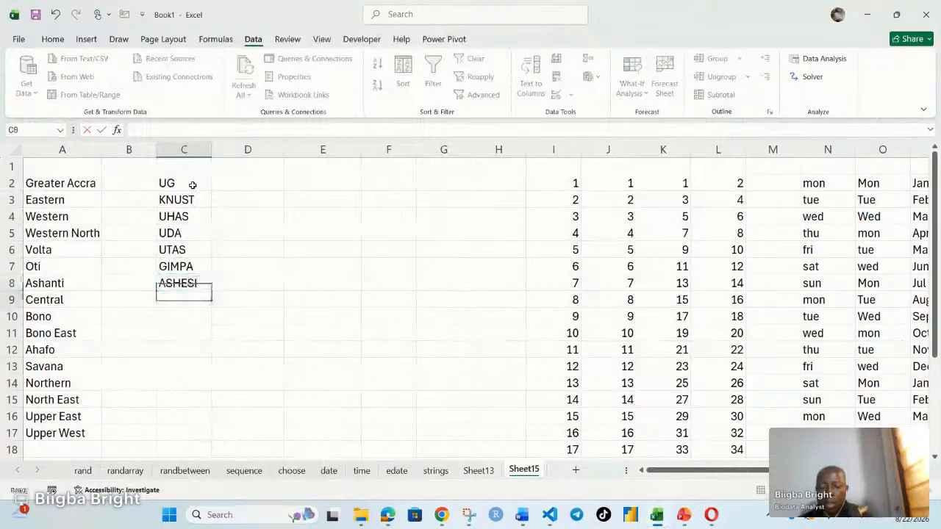
# Step: Finish the abbreviation column with UCC in C9 and UEW in C10
pyautogui.write('UCC')
pyautogui.press('Escape')
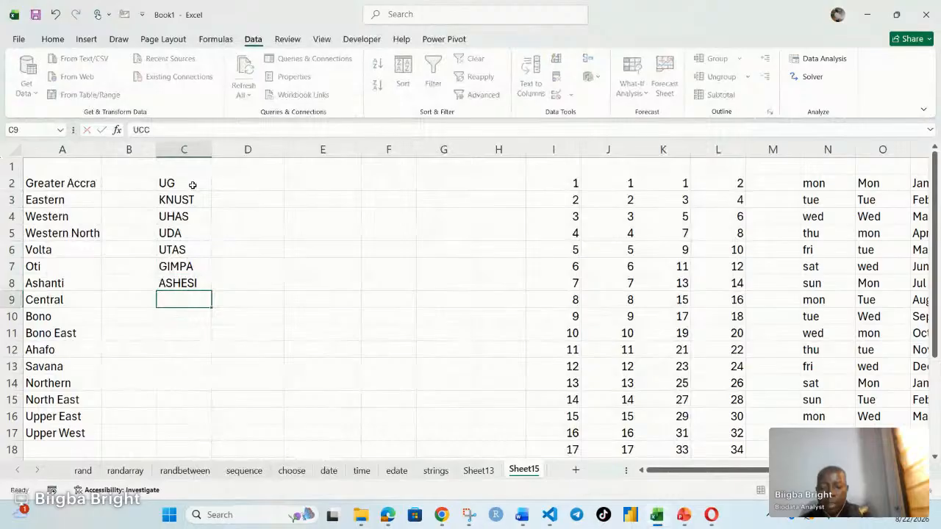
pyautogui.press('Return')
pyautogui.write('UEW')
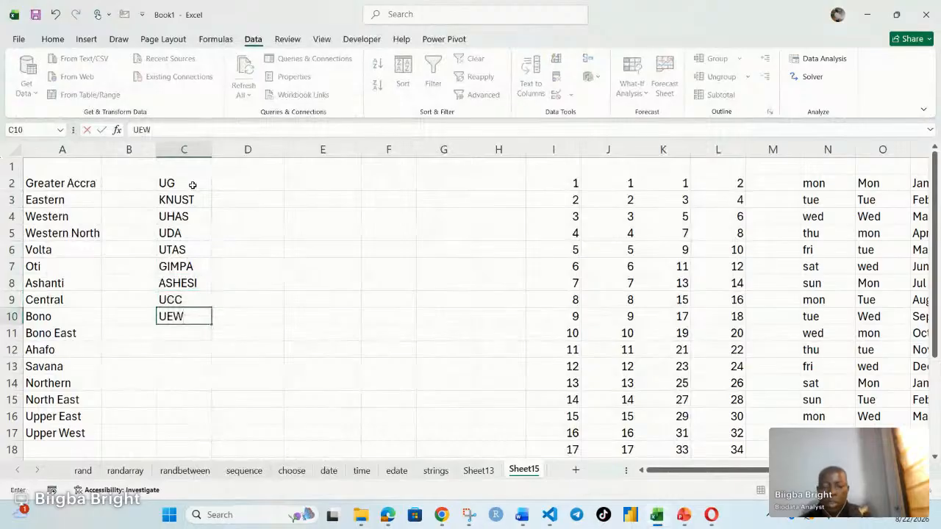
pyautogui.hotkey('ctrl', 'Return')
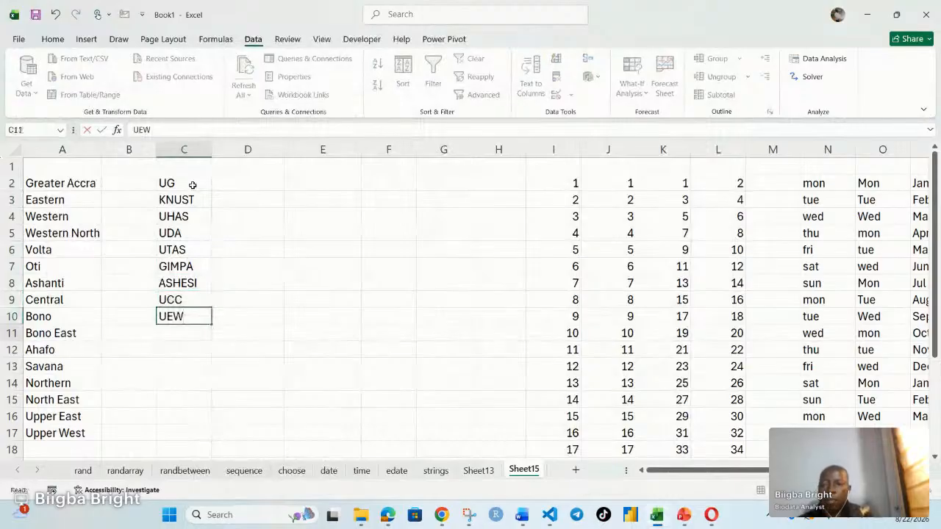
pyautogui.press('Return')
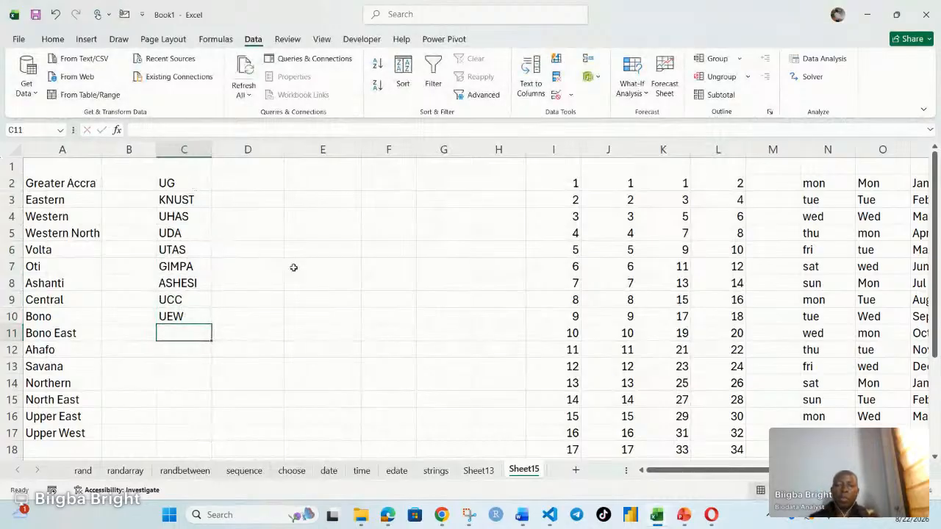
pyautogui.click(335, 328)
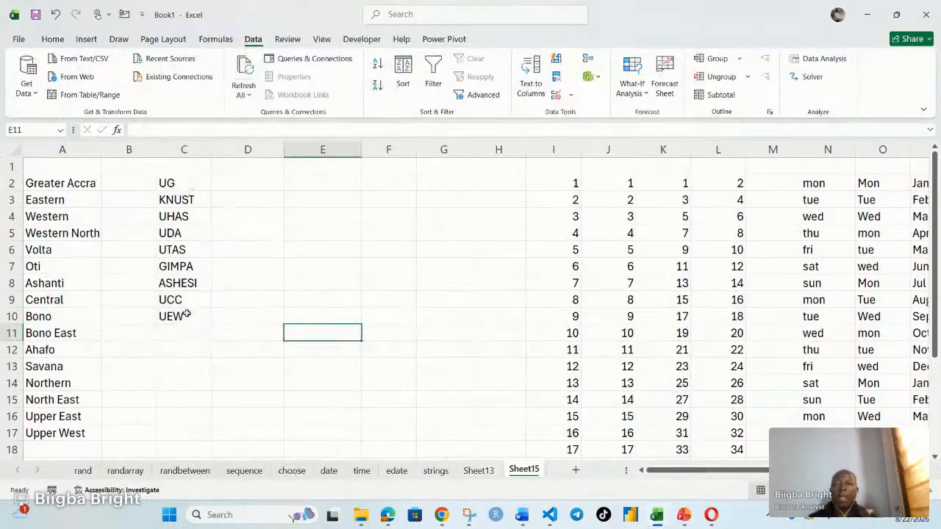
# Step: Correct the abbreviation in C5 to UDS
pyautogui.doubleClick(186, 233)
pyautogui.press('BackSpace')
pyautogui.write('S')
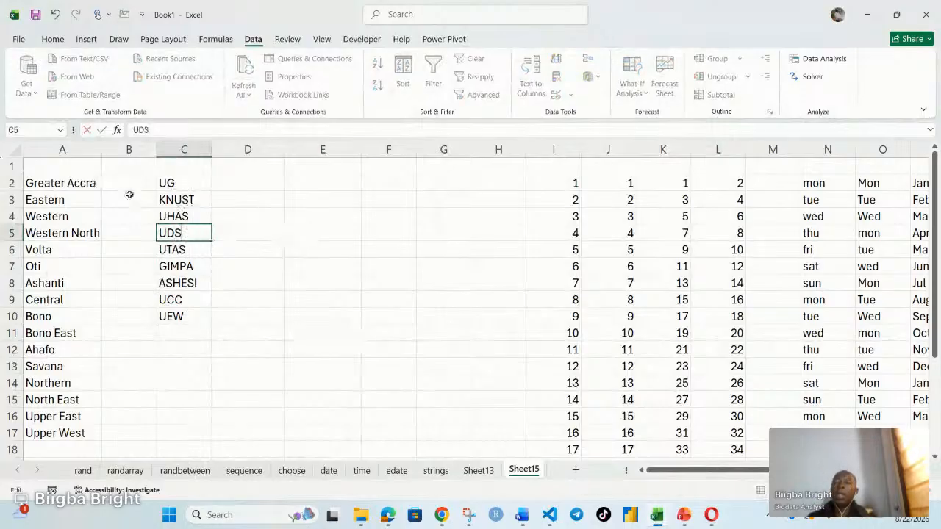
pyautogui.click(289, 278)
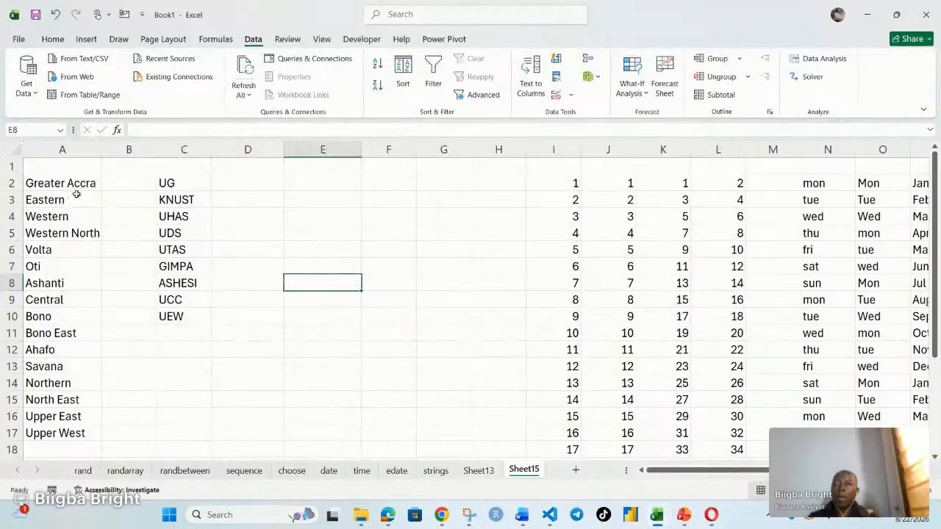
# Step: Open the custom lists editor from the advanced Excel options
pyautogui.click(20, 39)
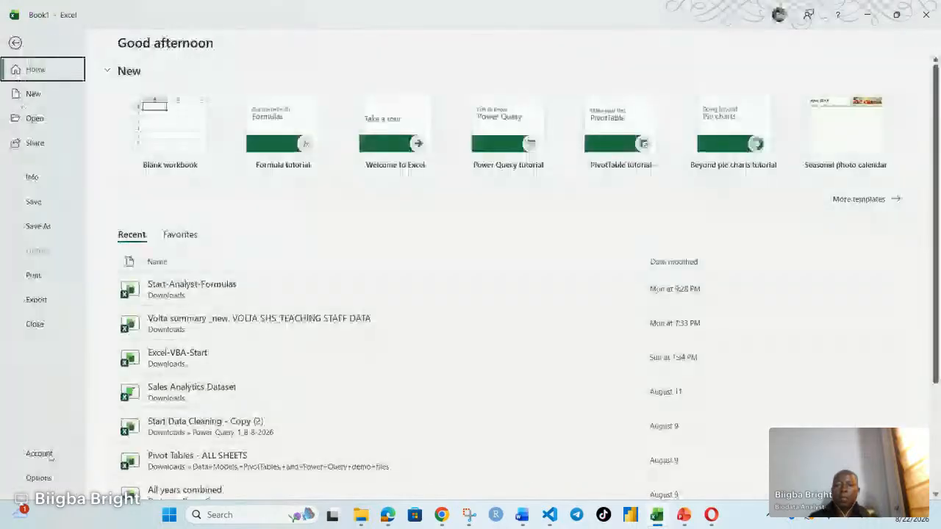
pyautogui.click(39, 478)
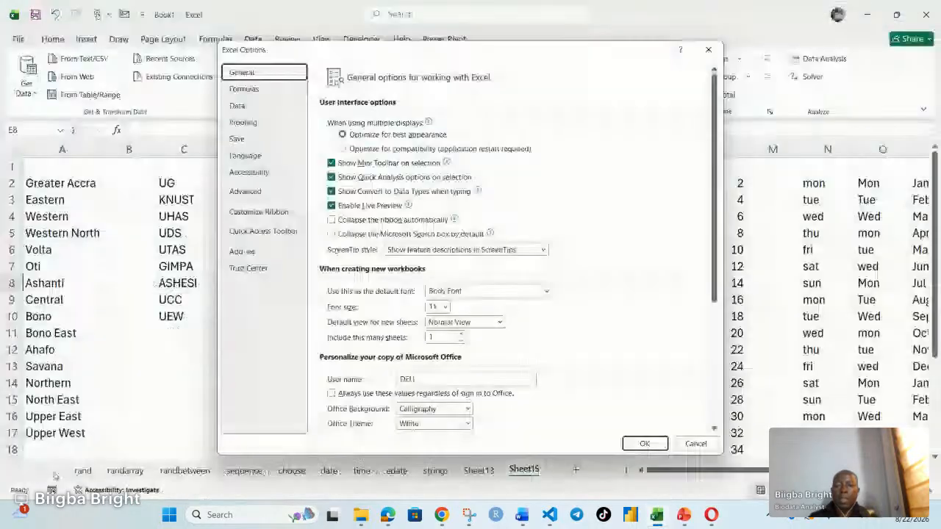
pyautogui.click(250, 191)
pyautogui.moveTo(714, 110); pyautogui.dragTo(714, 399)
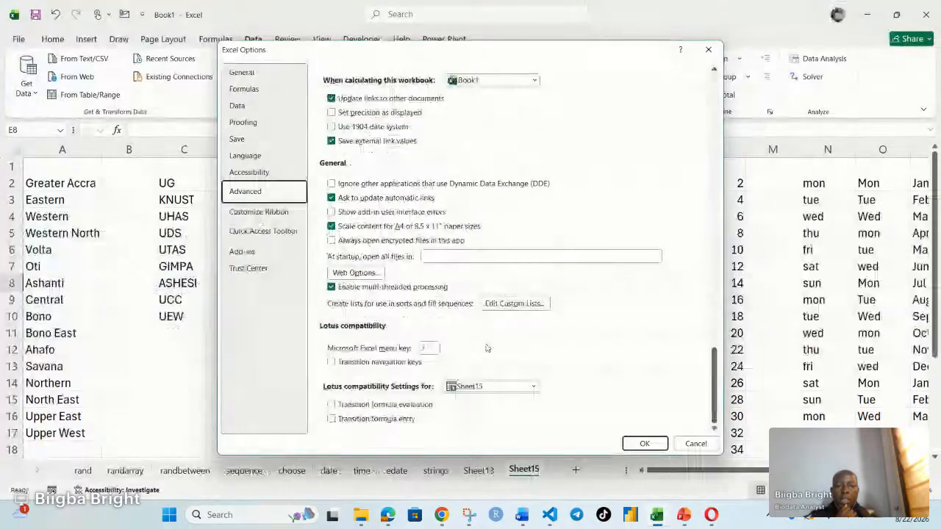
pyautogui.click(500, 303)
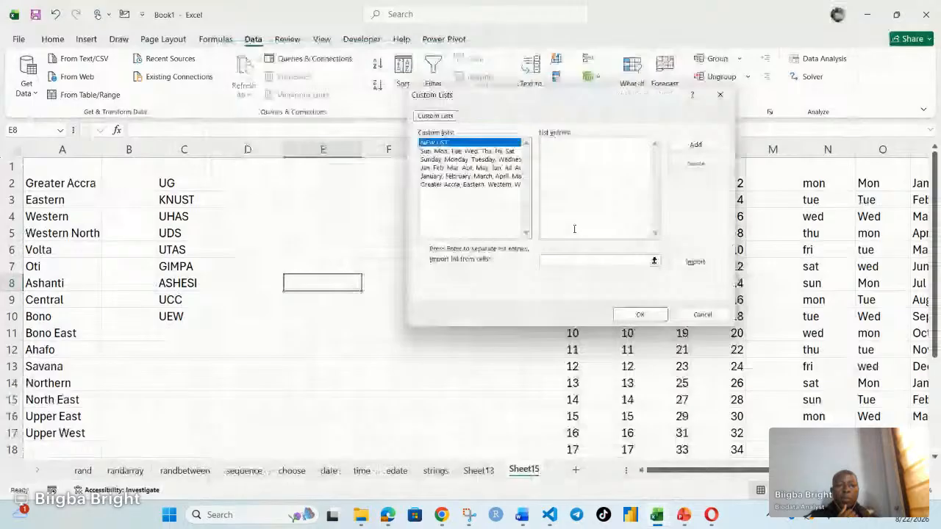
pyautogui.click(653, 262)
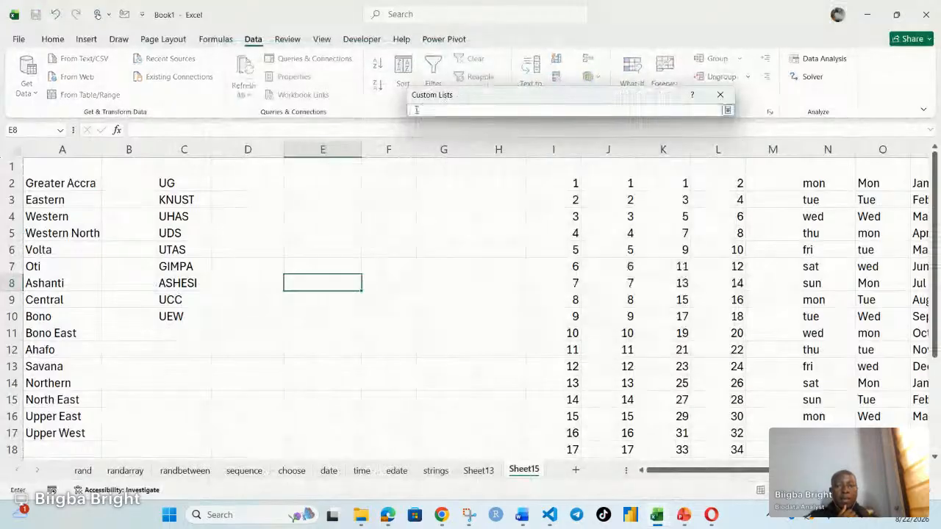
pyautogui.moveTo(193, 180); pyautogui.dragTo(180, 316)
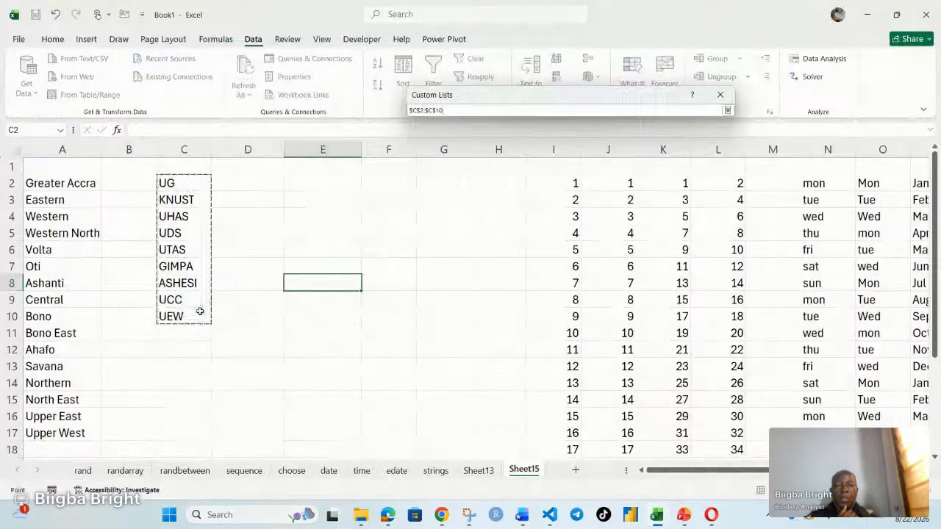
pyautogui.click(237, 272)
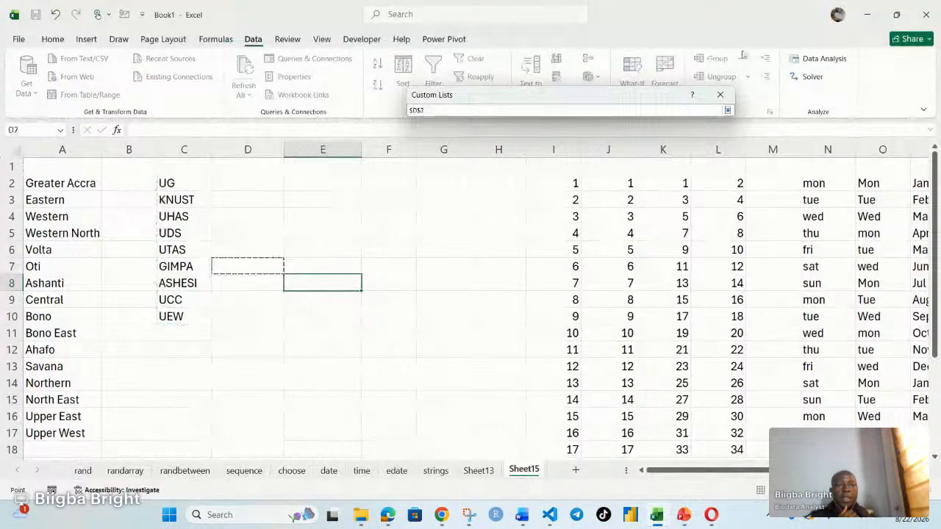
pyautogui.click(724, 94)
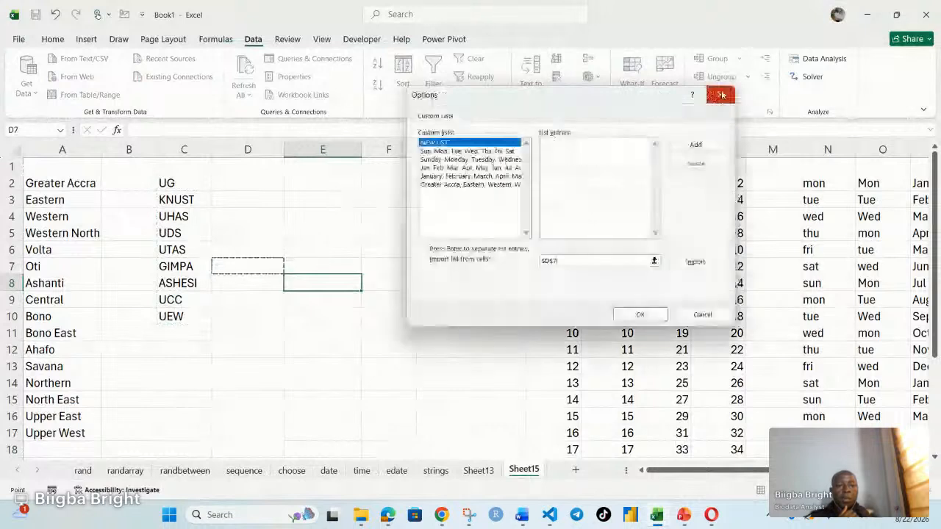
pyautogui.click(567, 261)
pyautogui.press('BackSpace')
pyautogui.press('BackSpace')
pyautogui.press('BackSpace')
pyautogui.press('BackSpace')
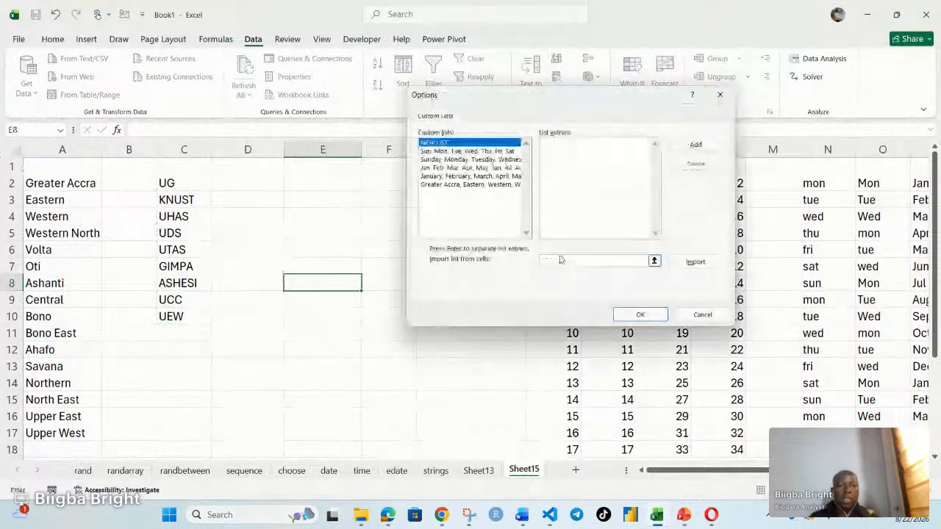
# Step: Import the university abbreviations from C2:C10 as a new custom list and confirm it
pyautogui.click(653, 261)
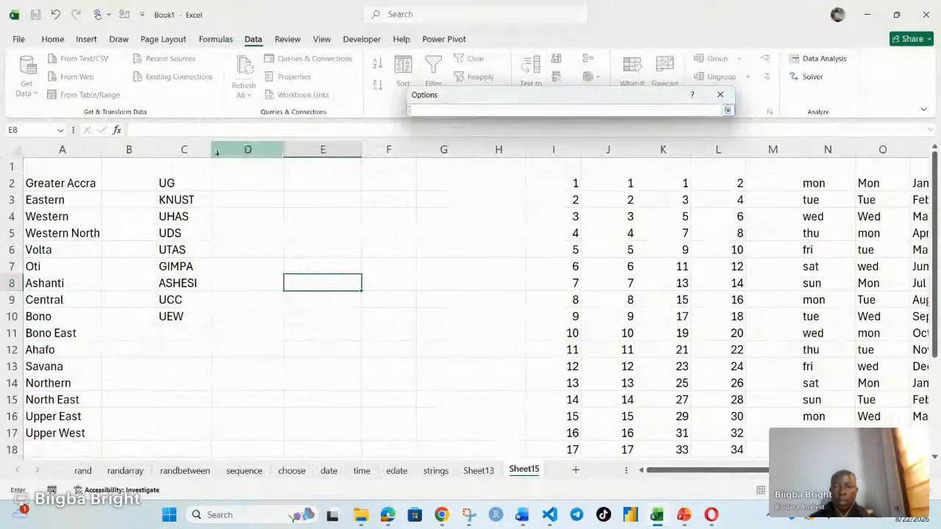
pyautogui.moveTo(173, 183); pyautogui.dragTo(180, 316)
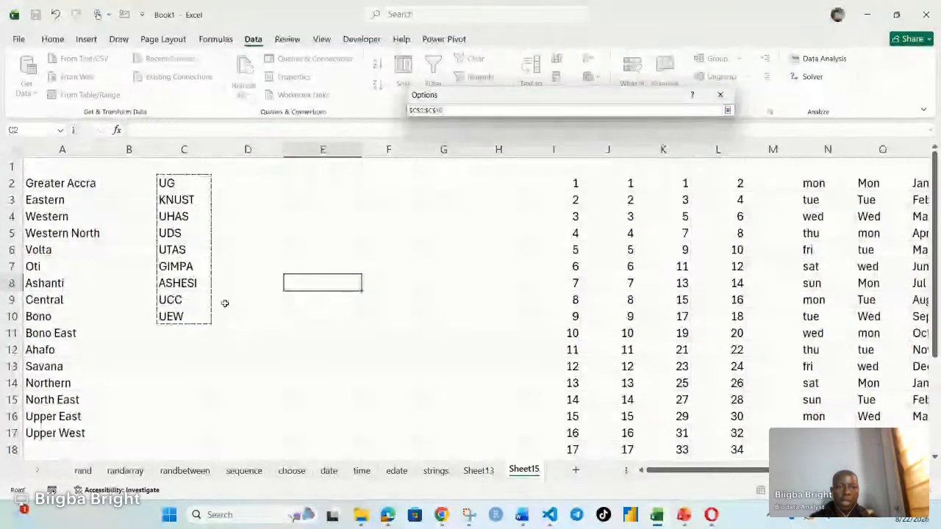
pyautogui.click(726, 111)
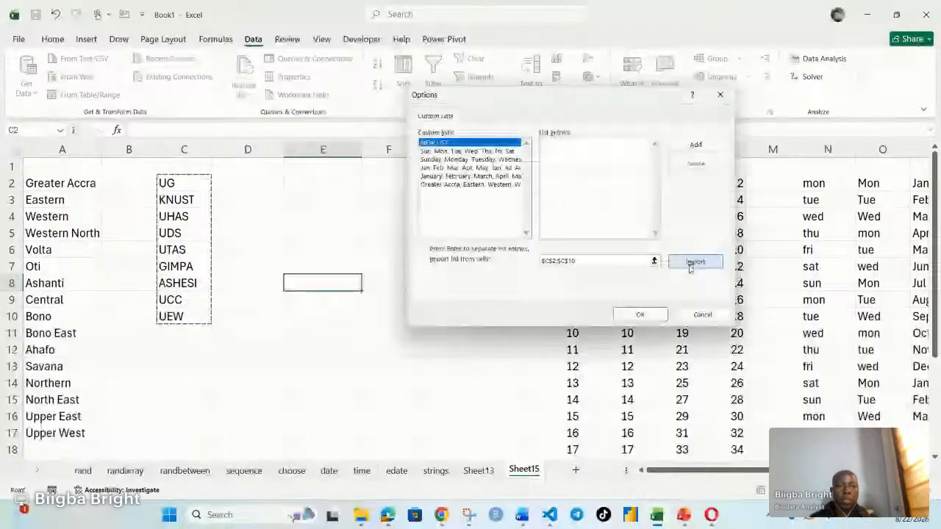
pyautogui.click(691, 263)
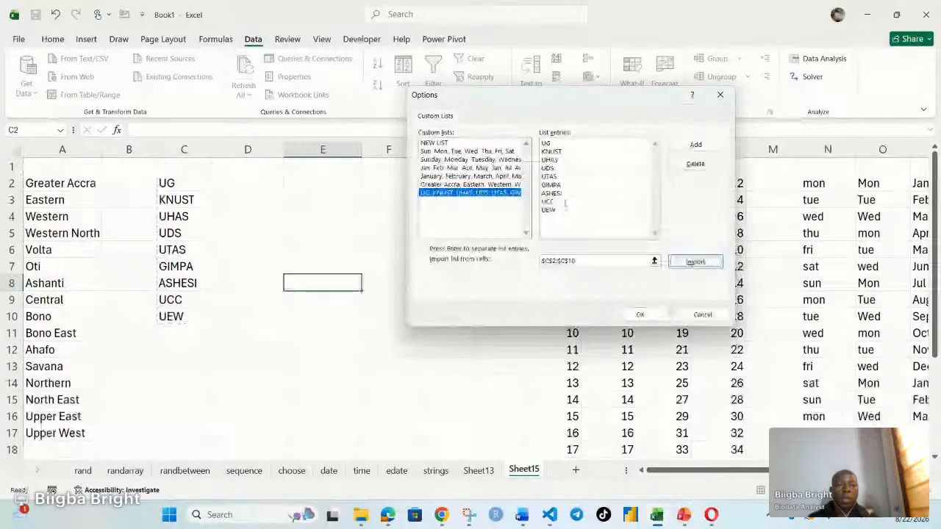
pyautogui.click(643, 316)
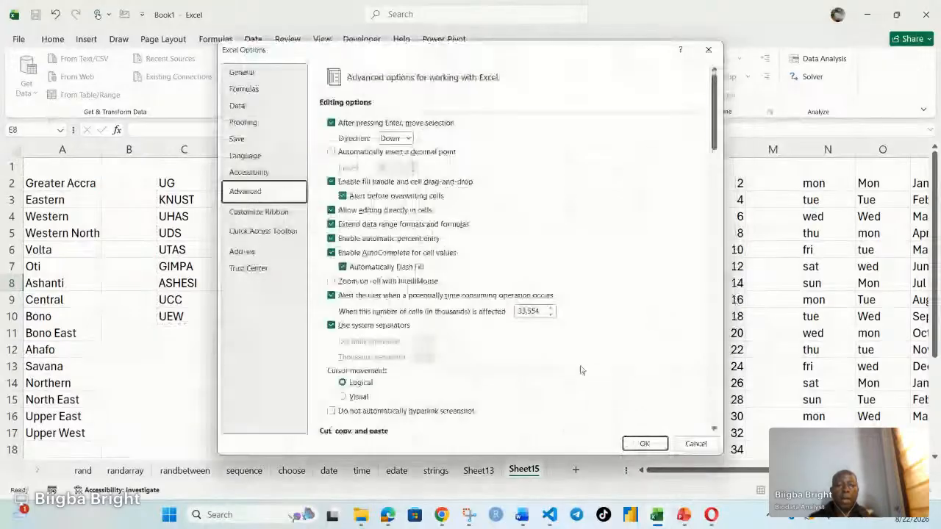
# Step: Reopen the custom lists editor and review the entries of the university abbreviations list
pyautogui.scroll(-3, 577, 360)
pyautogui.scroll(-8, 568, 345)
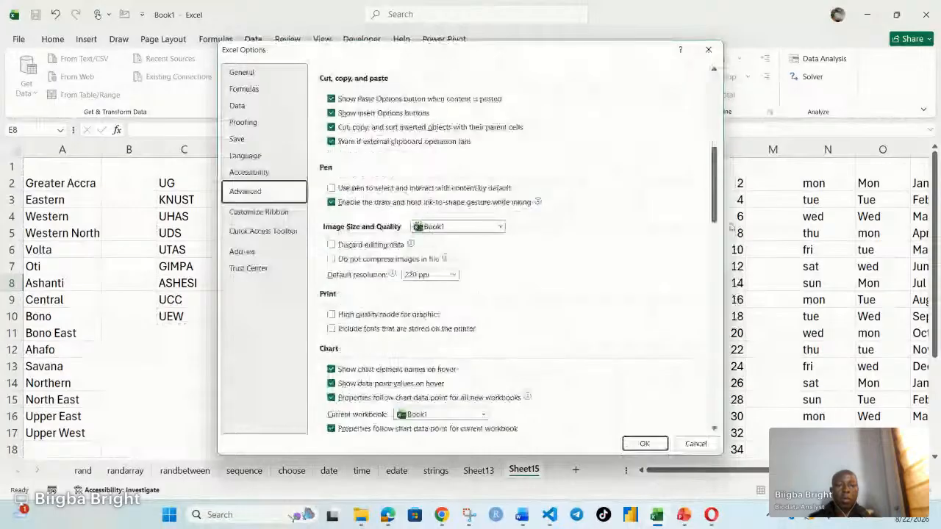
pyautogui.moveTo(730, 226); pyautogui.dragTo(723, 418)
pyautogui.click(516, 302)
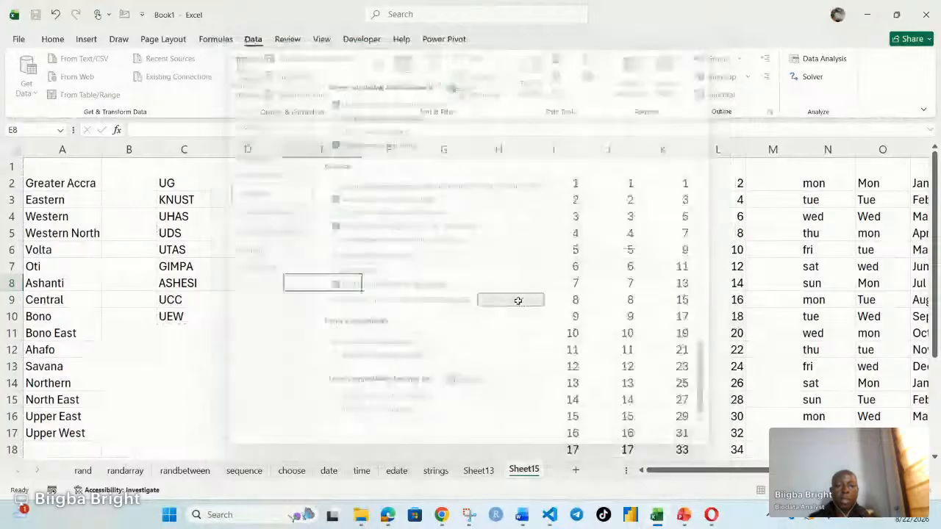
pyautogui.click(435, 193)
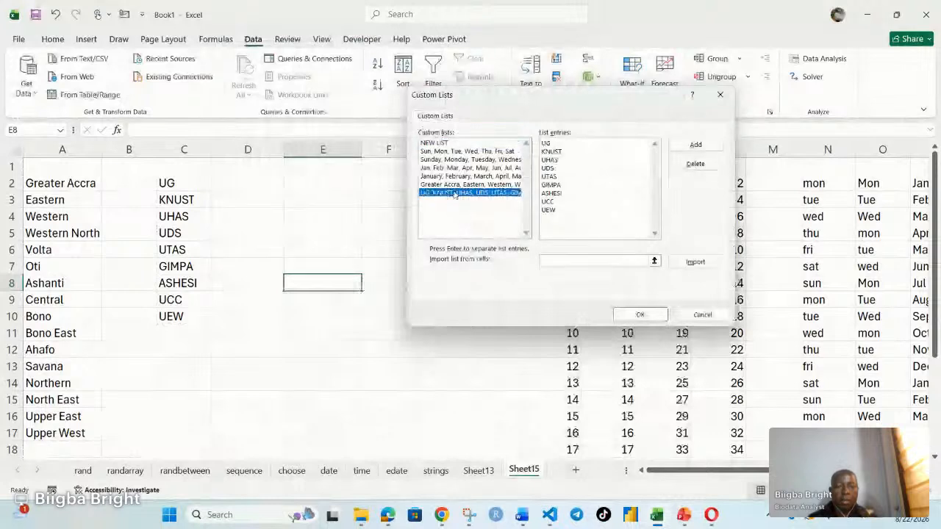
# Step: Close the custom lists and options dialogs, and fill E2:E10 with the university abbreviations series starting from UG
pyautogui.click(631, 315)
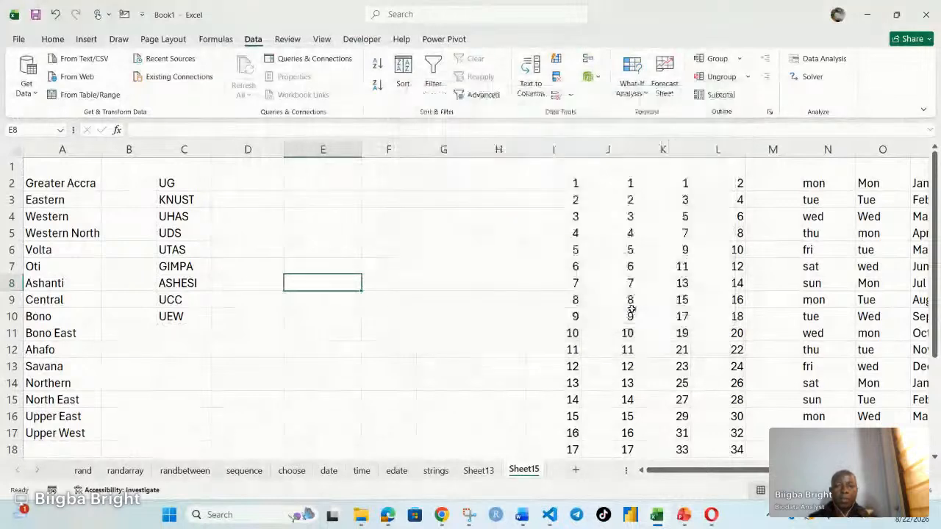
pyautogui.click(644, 442)
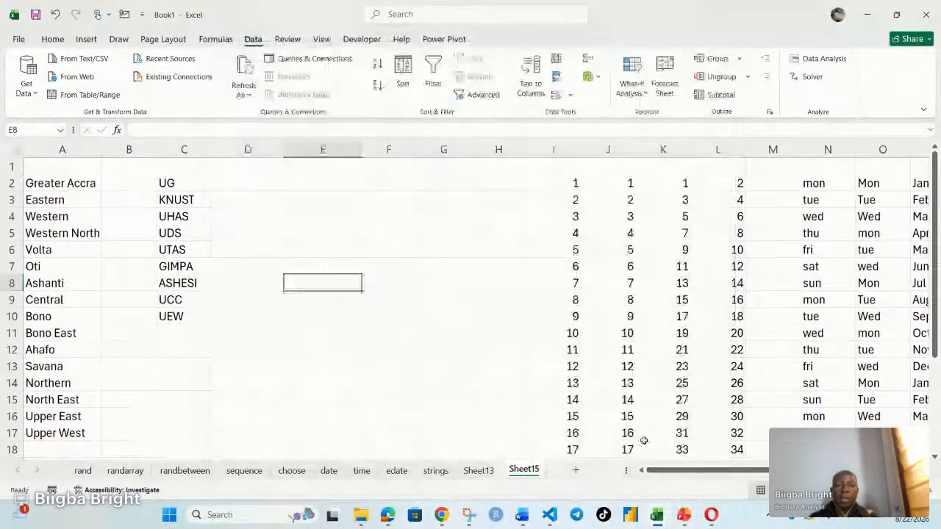
pyautogui.click(336, 177)
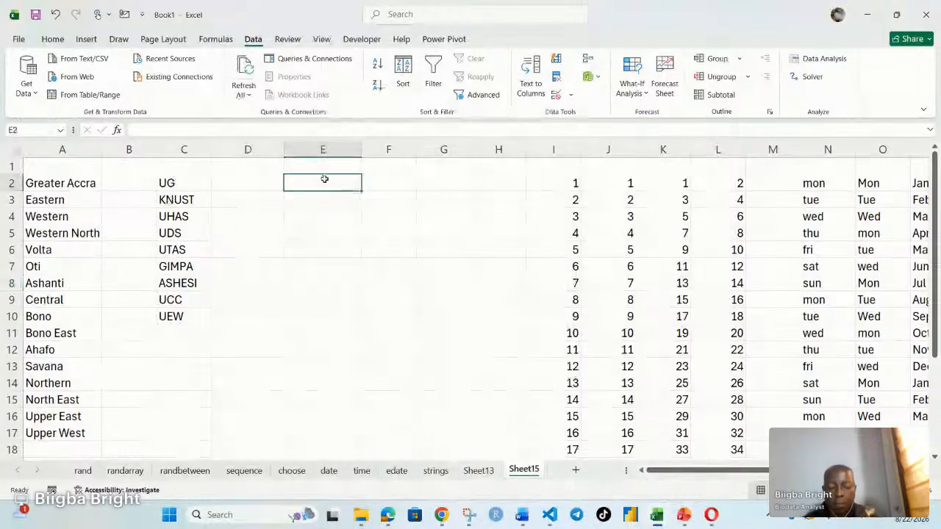
pyautogui.write('UG')
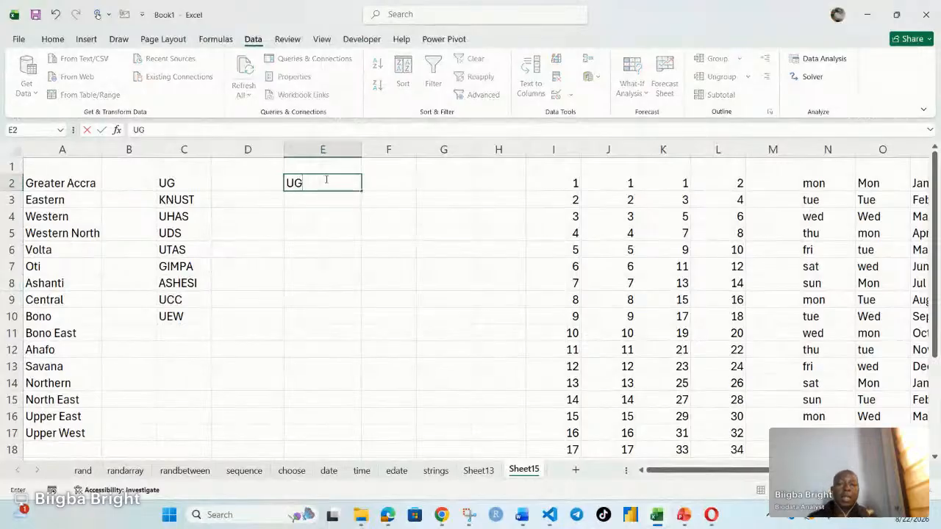
pyautogui.click(385, 235)
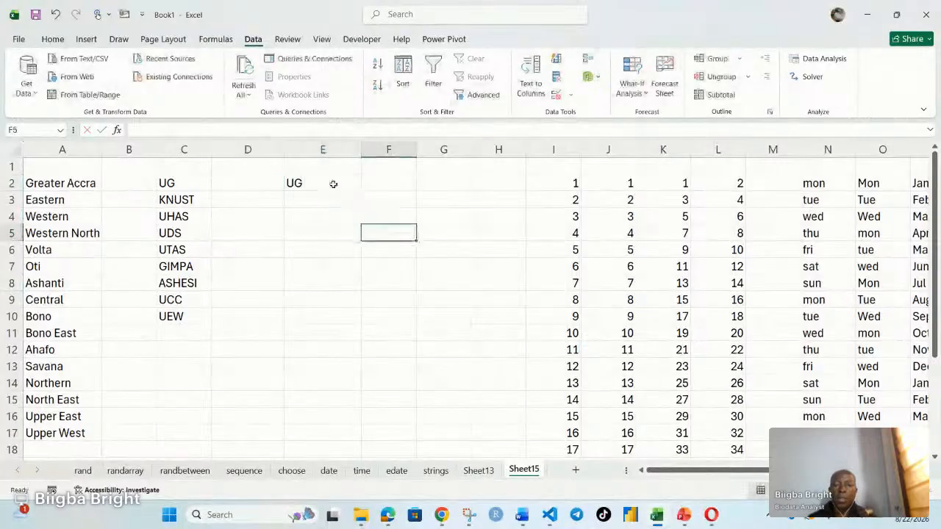
pyautogui.click(331, 184)
pyautogui.moveTo(361, 190); pyautogui.dragTo(361, 324)
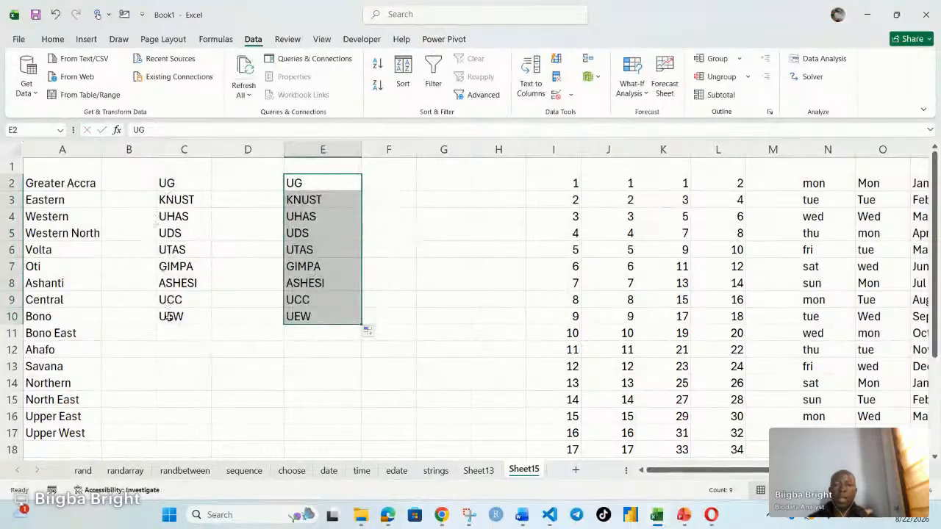
# Step: Enter KNUST in F2 and autofill the university abbreviations series down to F10
pyautogui.click(399, 183)
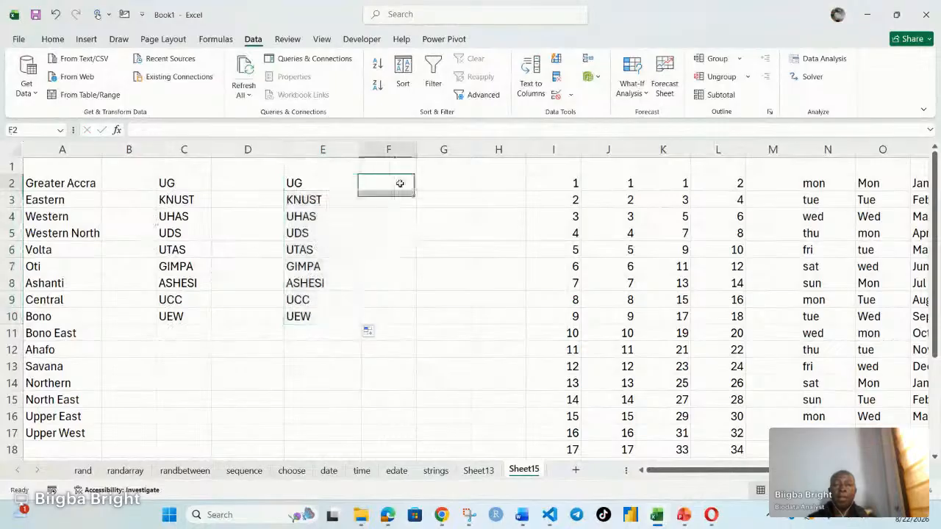
pyautogui.write('KN')
pyautogui.press('BackSpace')
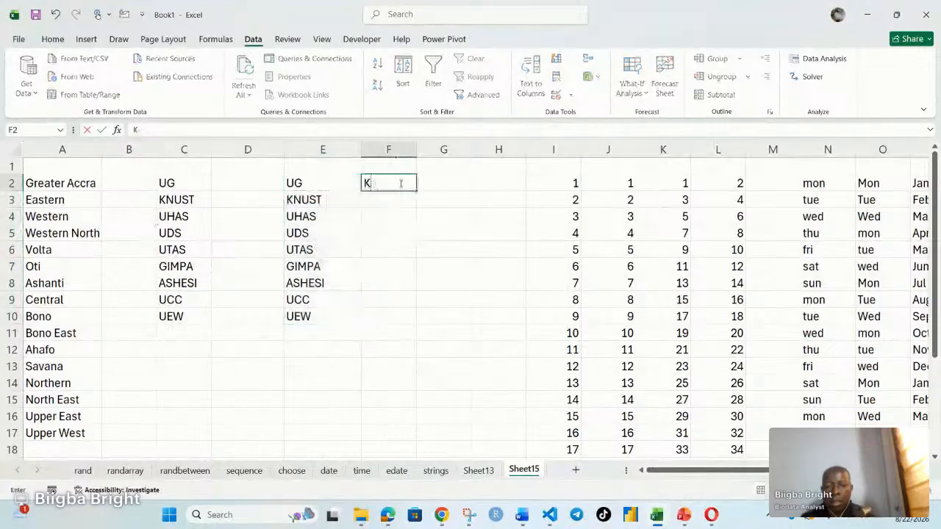
pyautogui.write('NUST')
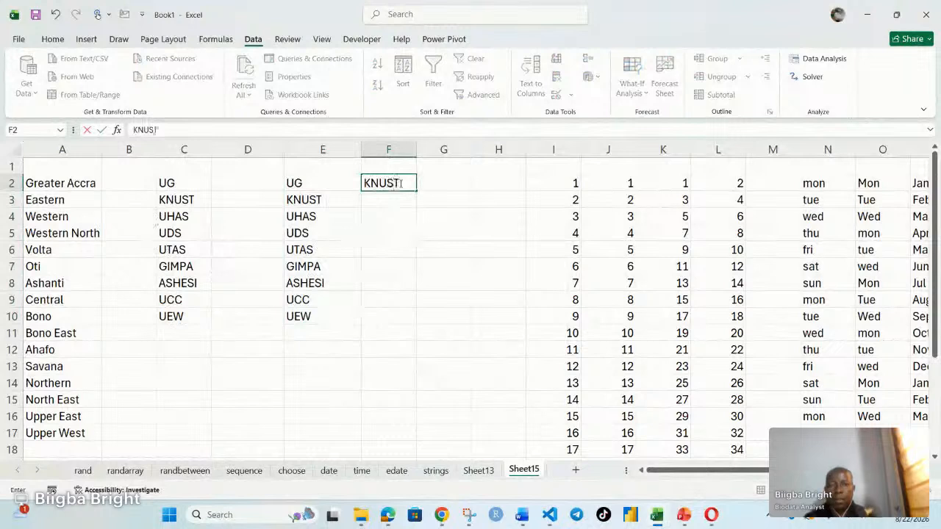
pyautogui.moveTo(373, 230); pyautogui.dragTo(407, 327)
pyautogui.click(409, 186)
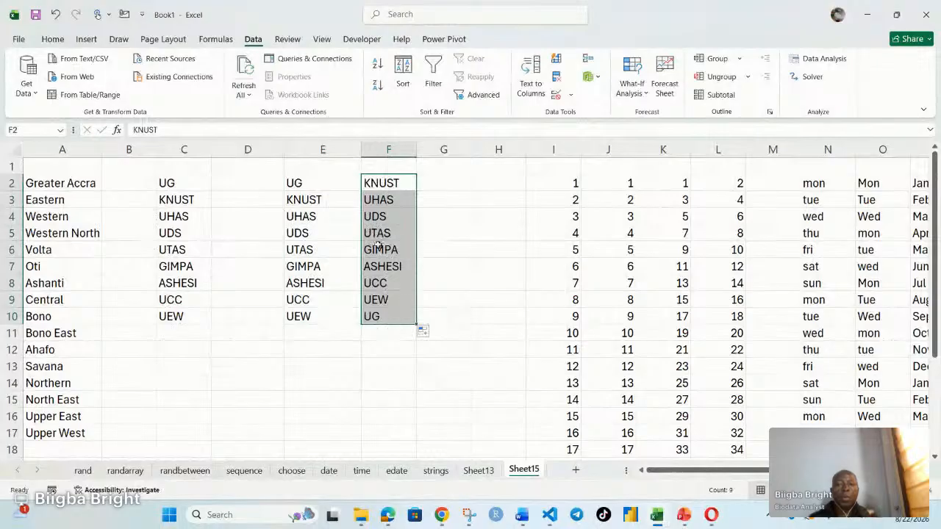
# Step: Enter Greater Accra in G2 and autofill the regions series down to G18
pyautogui.click(451, 182)
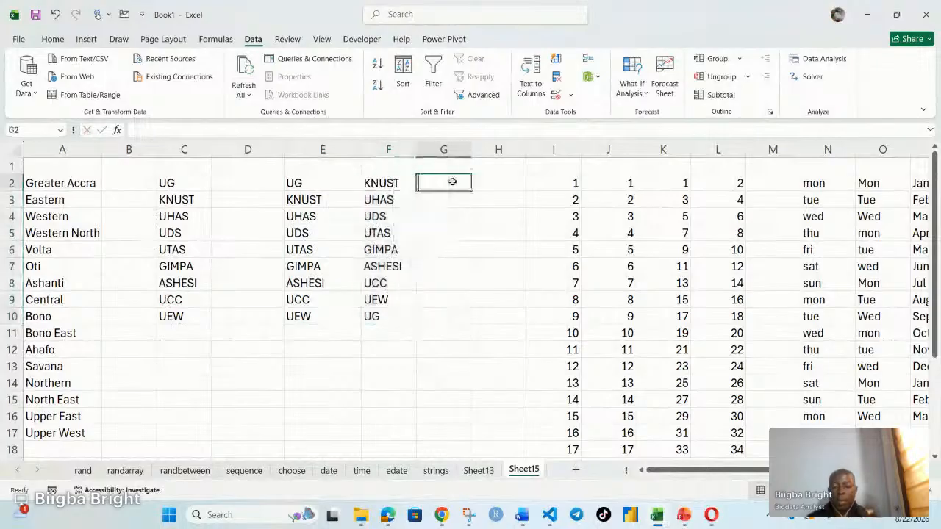
pyautogui.write('A')
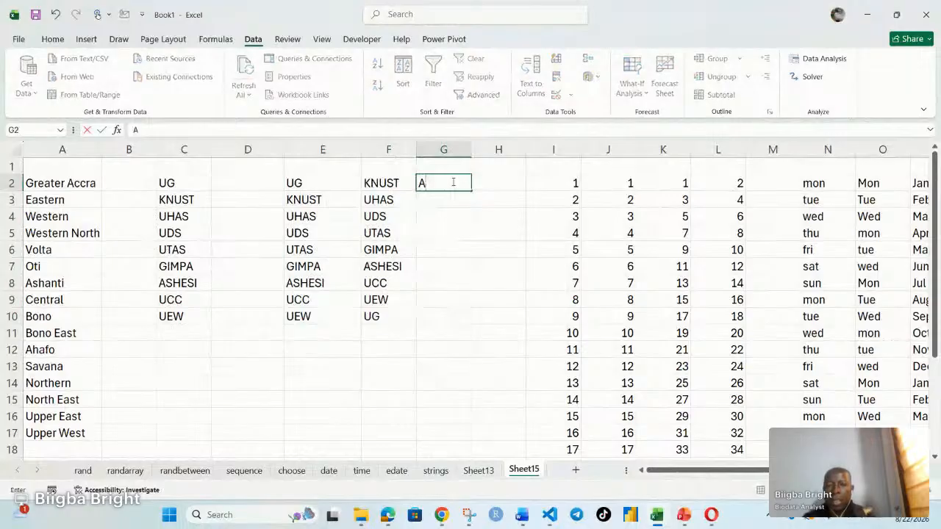
pyautogui.press('BackSpace')
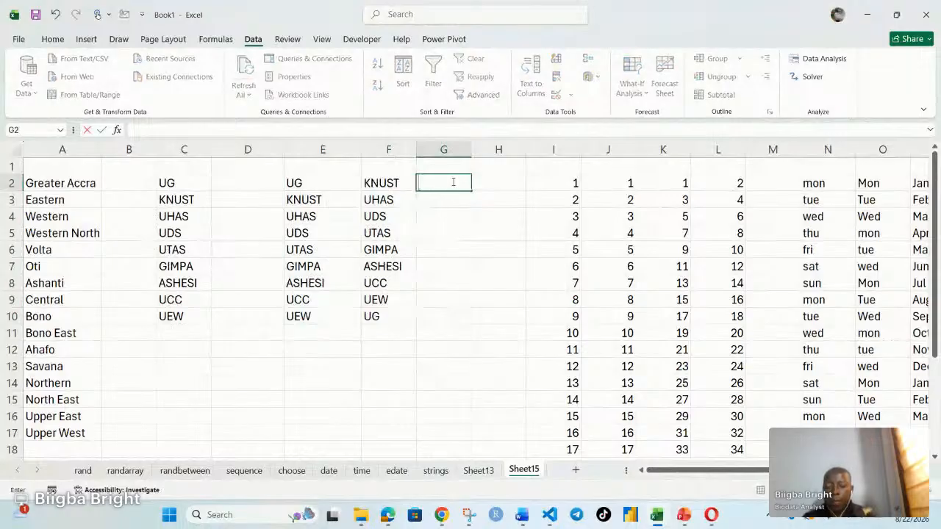
pyautogui.write('GReate')
pyautogui.press('BackSpace')
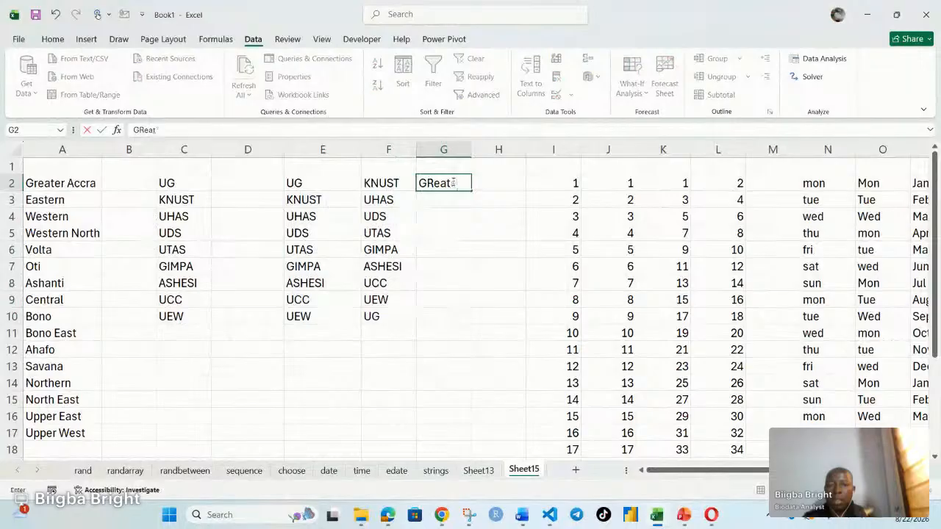
pyautogui.press('BackSpace')
pyautogui.press('BackSpace')
pyautogui.press('BackSpace')
pyautogui.press('BackSpace')
pyautogui.write('reate')
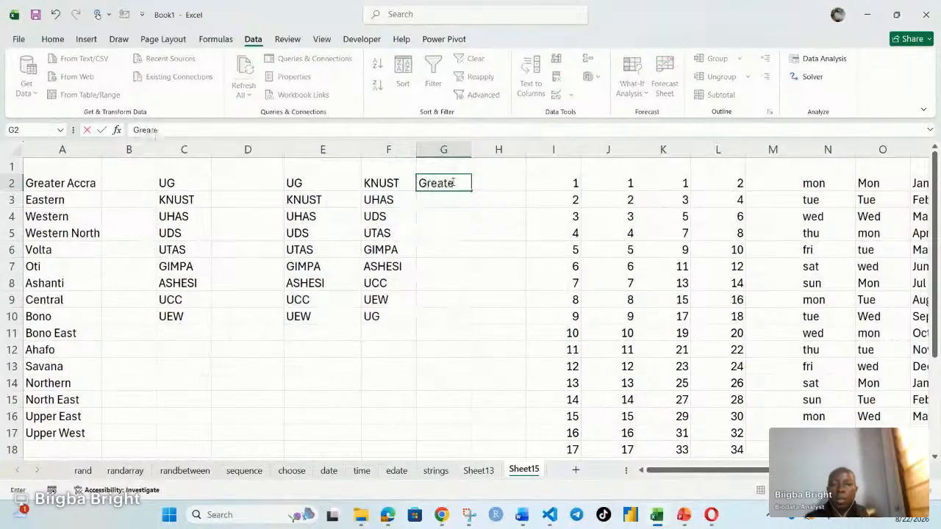
pyautogui.write('r Acc')
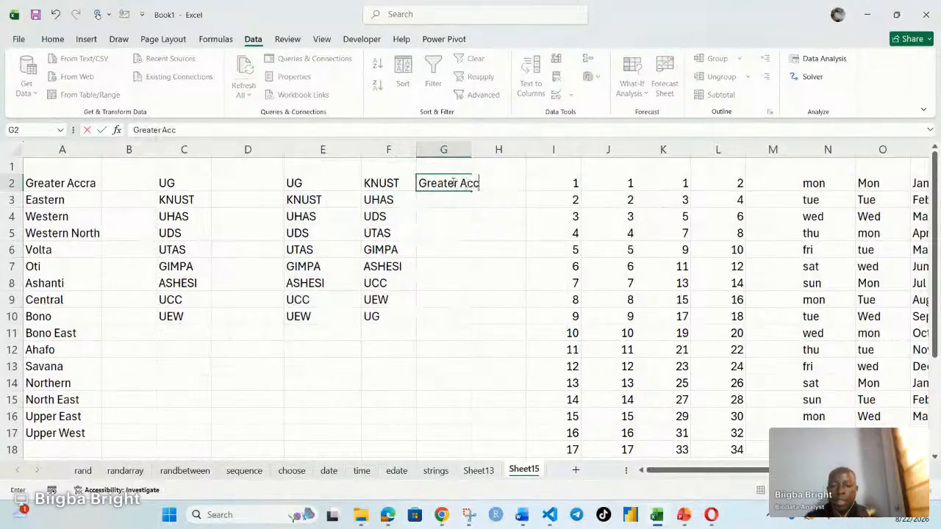
pyautogui.write('ra')
pyautogui.click(472, 220)
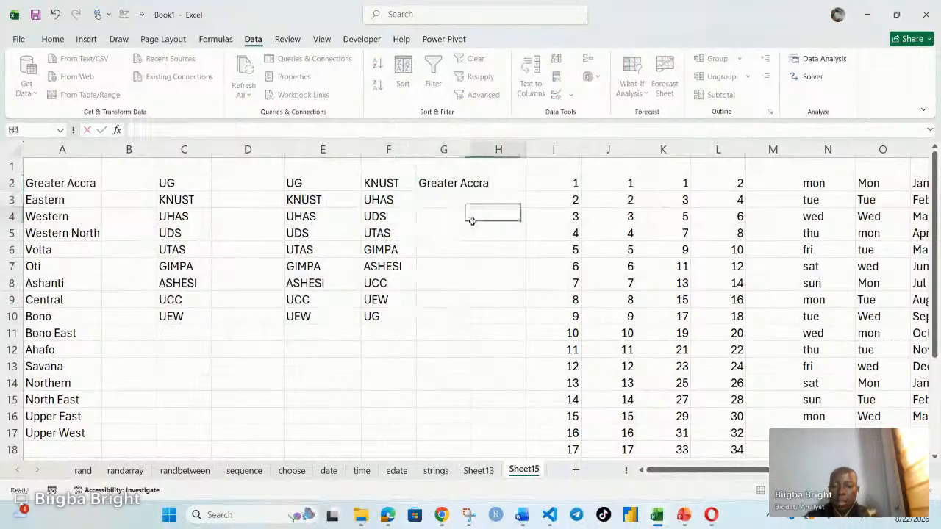
pyautogui.click(441, 183)
pyautogui.moveTo(471, 191); pyautogui.dragTo(468, 453)
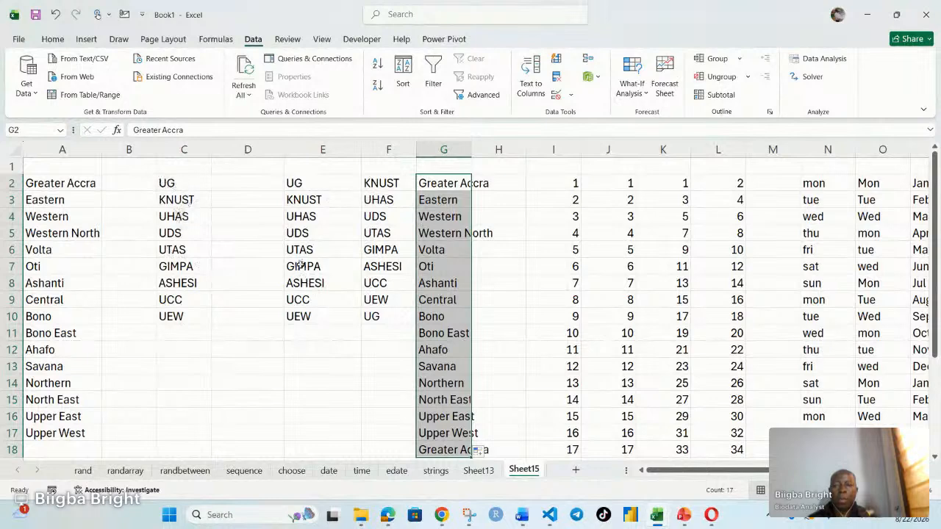
# Step: Insert several blank columns before column I to shift the number and weekday series aside
pyautogui.scroll(-1, 300, 266)
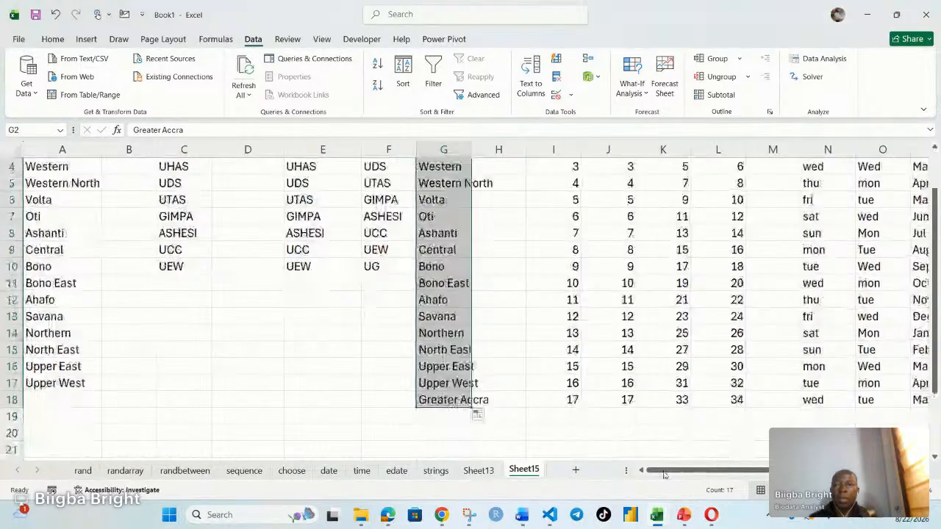
pyautogui.click(553, 149)
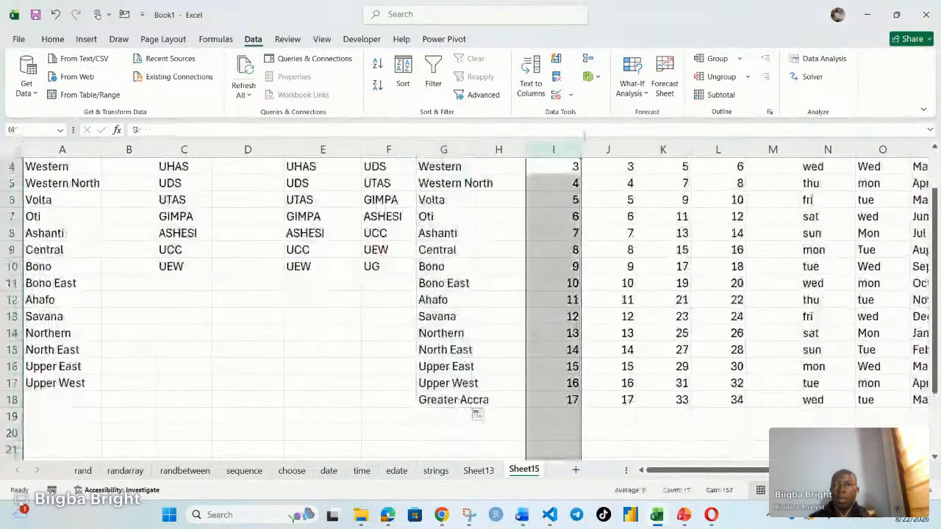
pyautogui.click(53, 39)
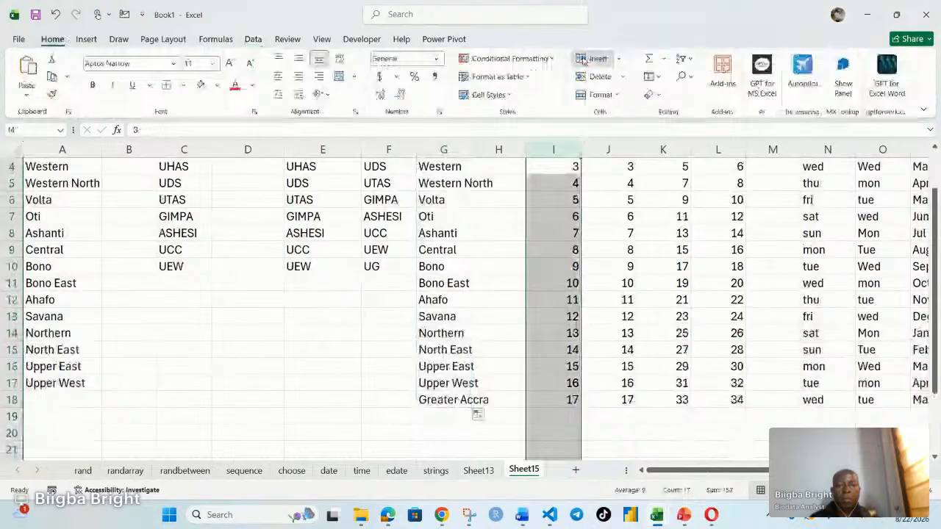
pyautogui.click(583, 59)
# Step: Enter UG in I2 and autofill the university abbreviations down to I4
pyautogui.scroll(1, 599, 267)
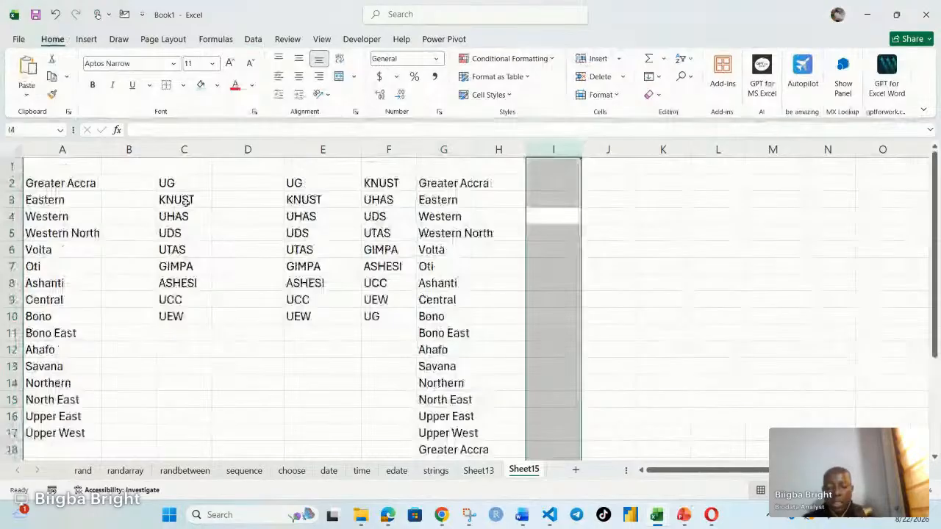
pyautogui.click(561, 184)
pyautogui.write('U')
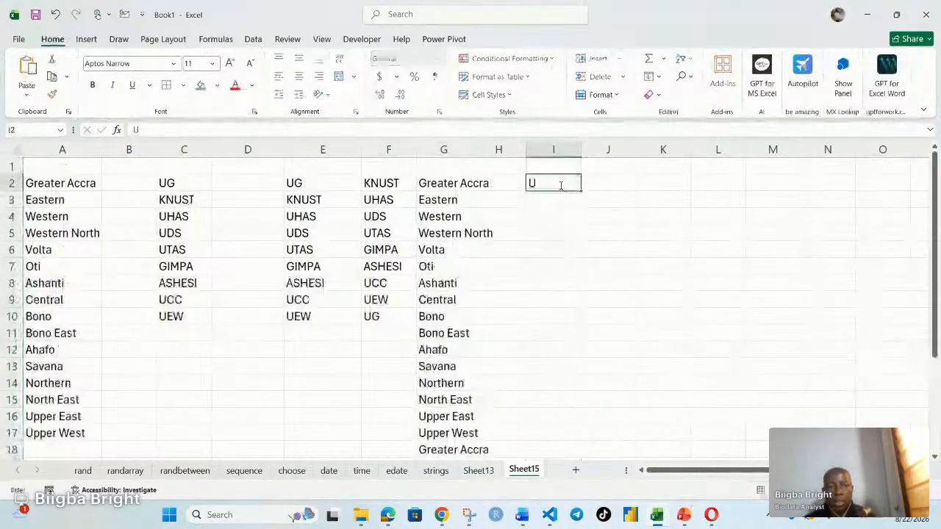
pyautogui.write('G')
pyautogui.press('Return')
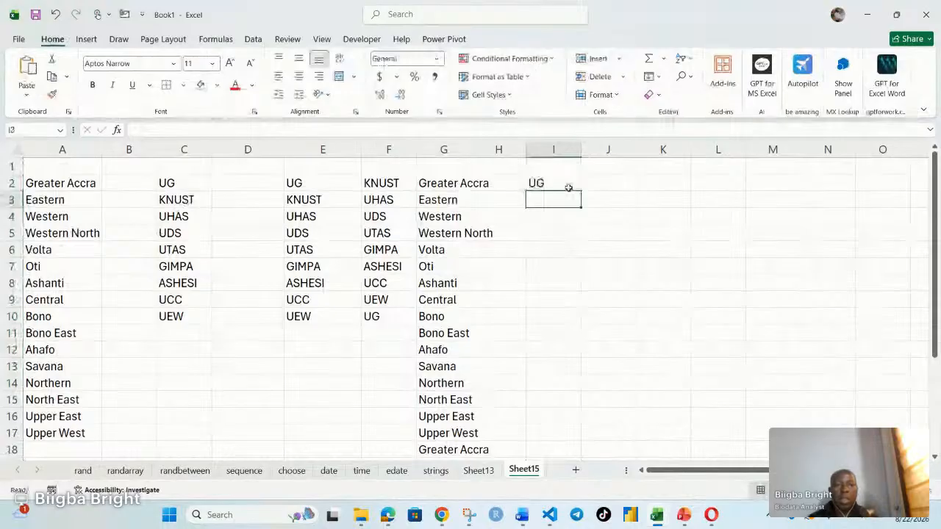
pyautogui.click(574, 185)
pyautogui.moveTo(575, 184); pyautogui.dragTo(562, 233)
# Step: Restart the series with UG in I5 and autofill it down to I7
pyautogui.click(538, 233)
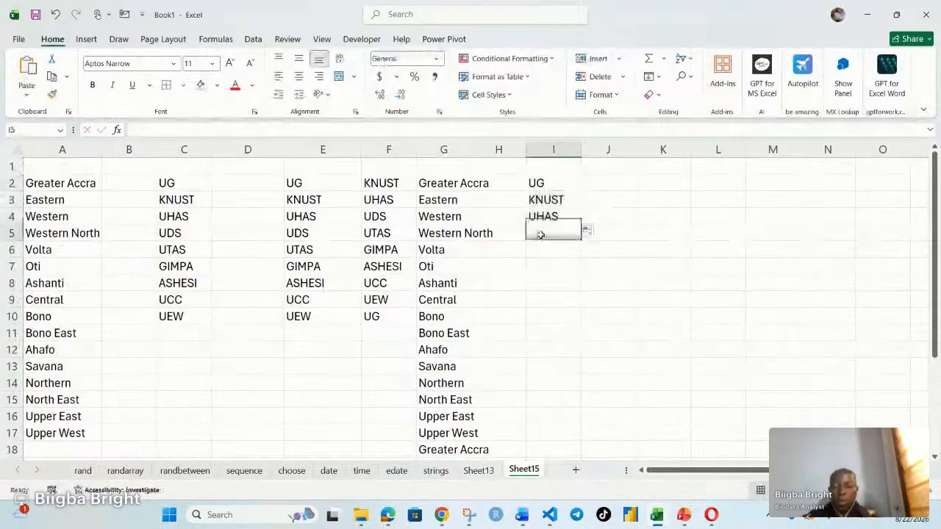
pyautogui.write('UG')
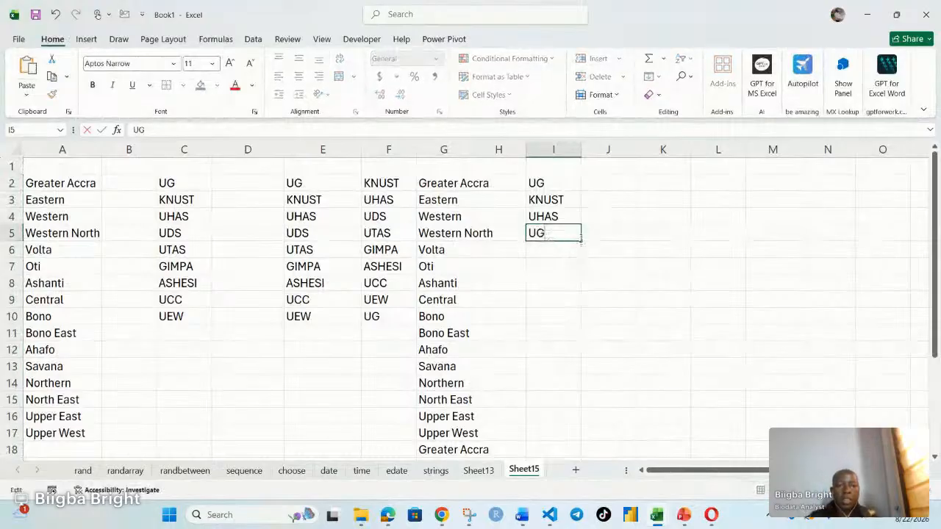
pyautogui.click(575, 263)
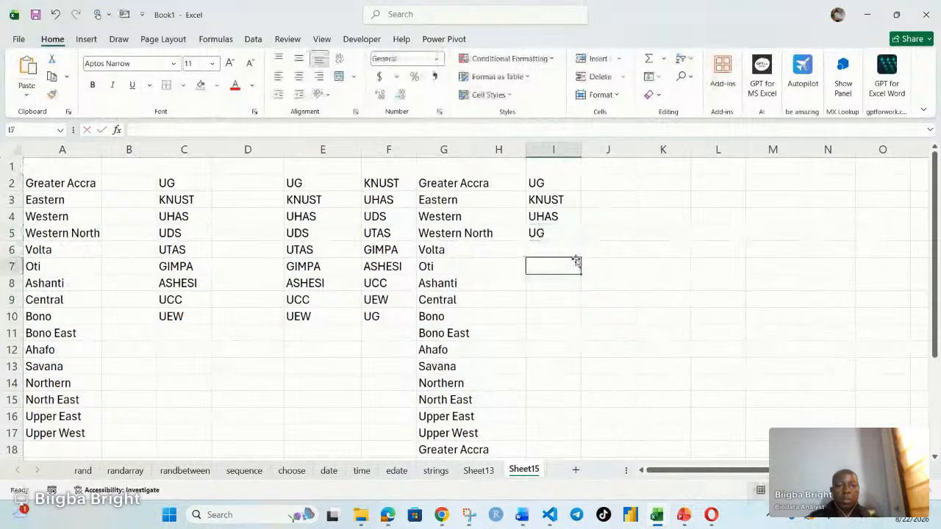
pyautogui.click(571, 233)
pyautogui.moveTo(581, 242); pyautogui.dragTo(579, 278)
# Step: Extend the repeating UG, KNUST, UHAS pattern from I2:I7 down to I17
pyautogui.click(542, 186)
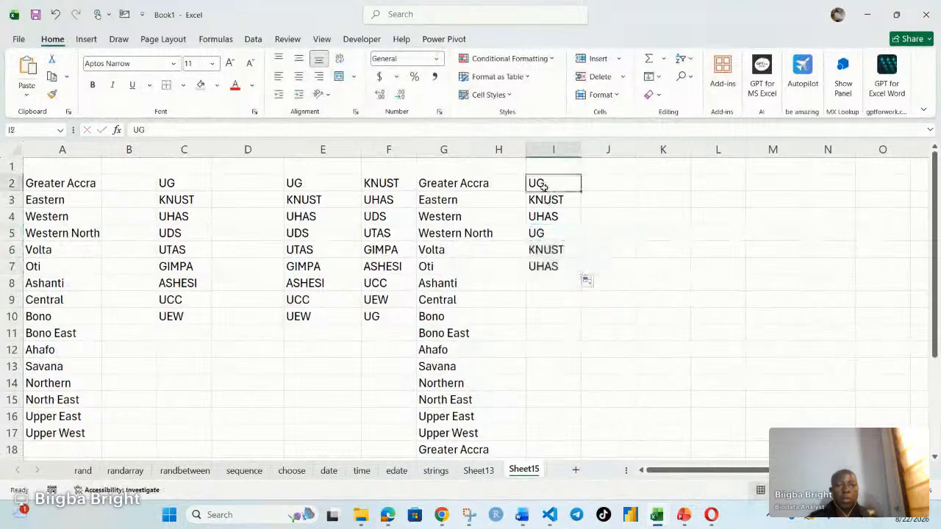
pyautogui.moveTo(542, 185); pyautogui.dragTo(584, 433)
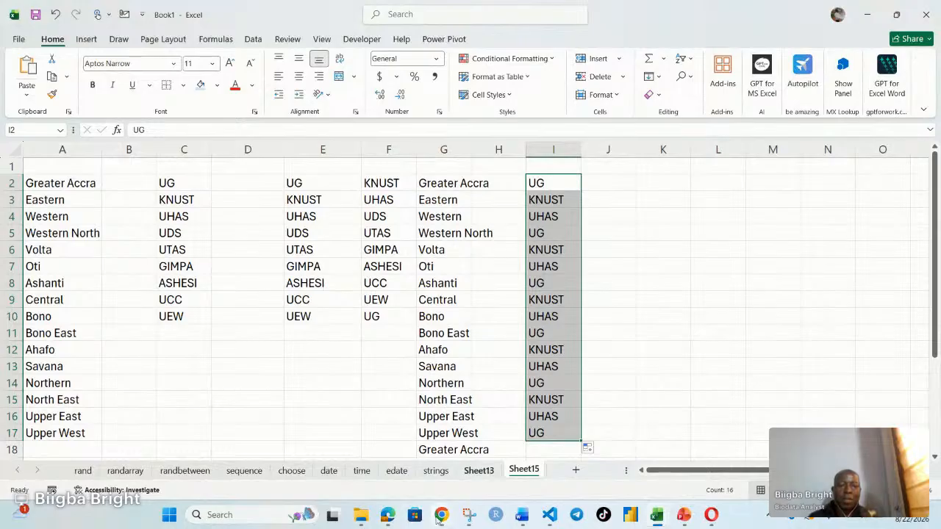
pyautogui.moveTo(441, 516)
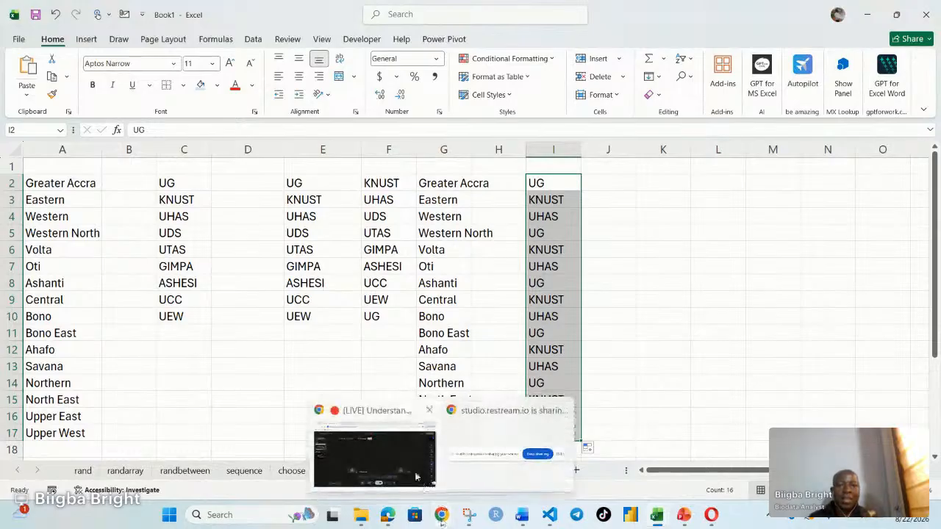